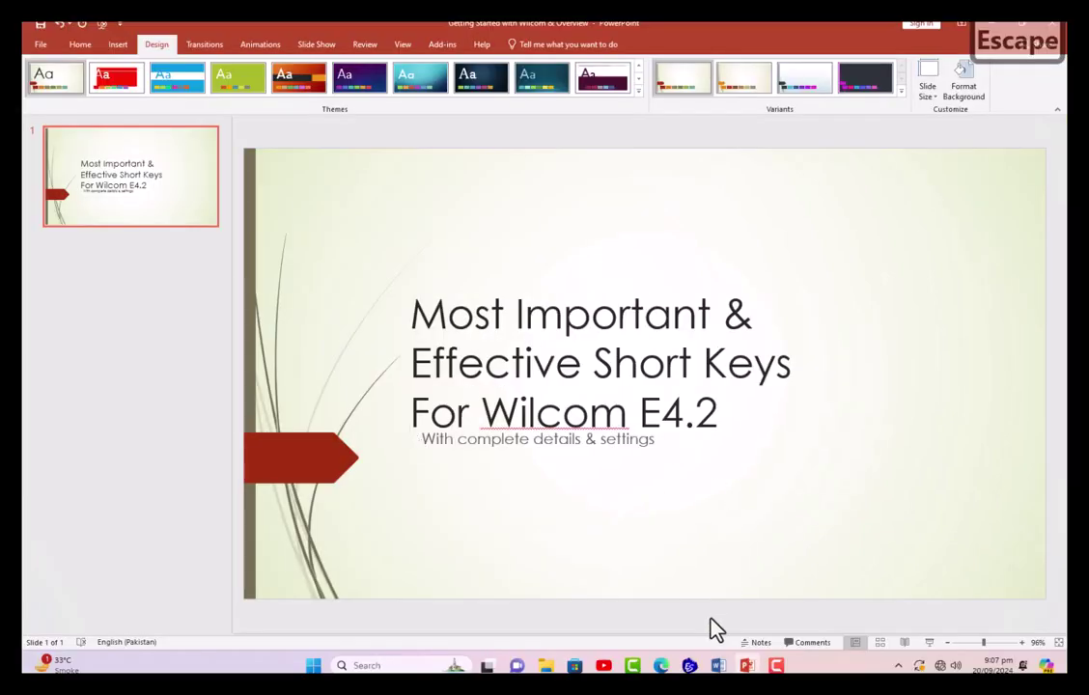
Switch from the PowerPoint title slide to the Shortcut Keys document in Word
click(717, 665)
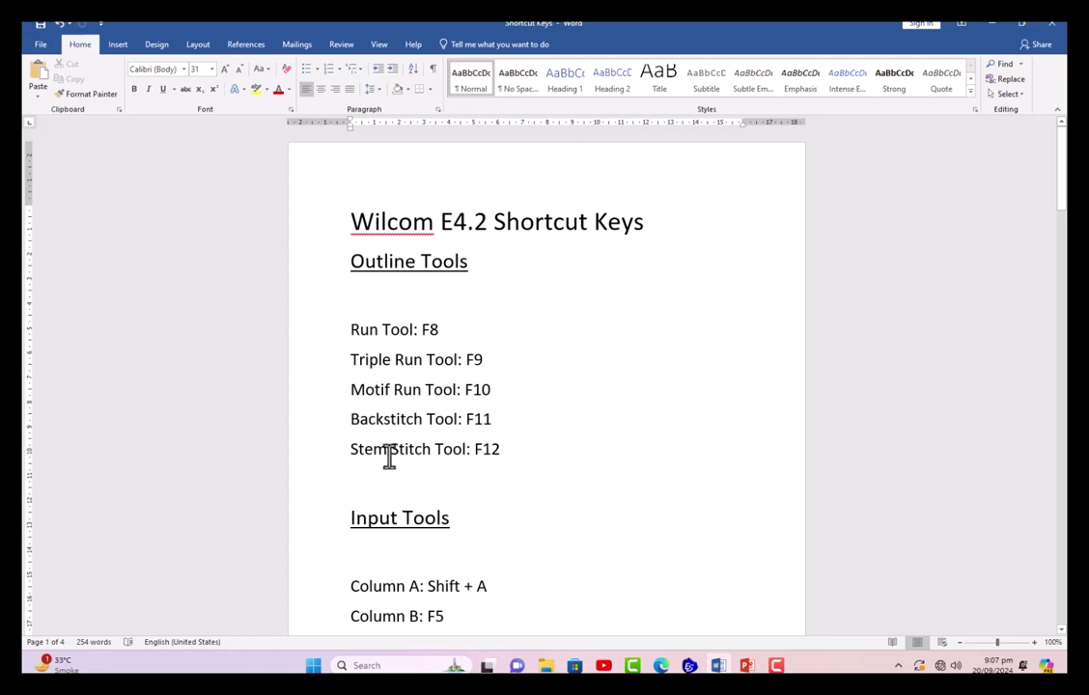
After the Outline Tools list, bring the empty Wilcom Design1 to the front
click(714, 666)
Float the Outline Tools as a toolbar and digitize a curved three-point run arc with F8
mouse_move(83, 192)
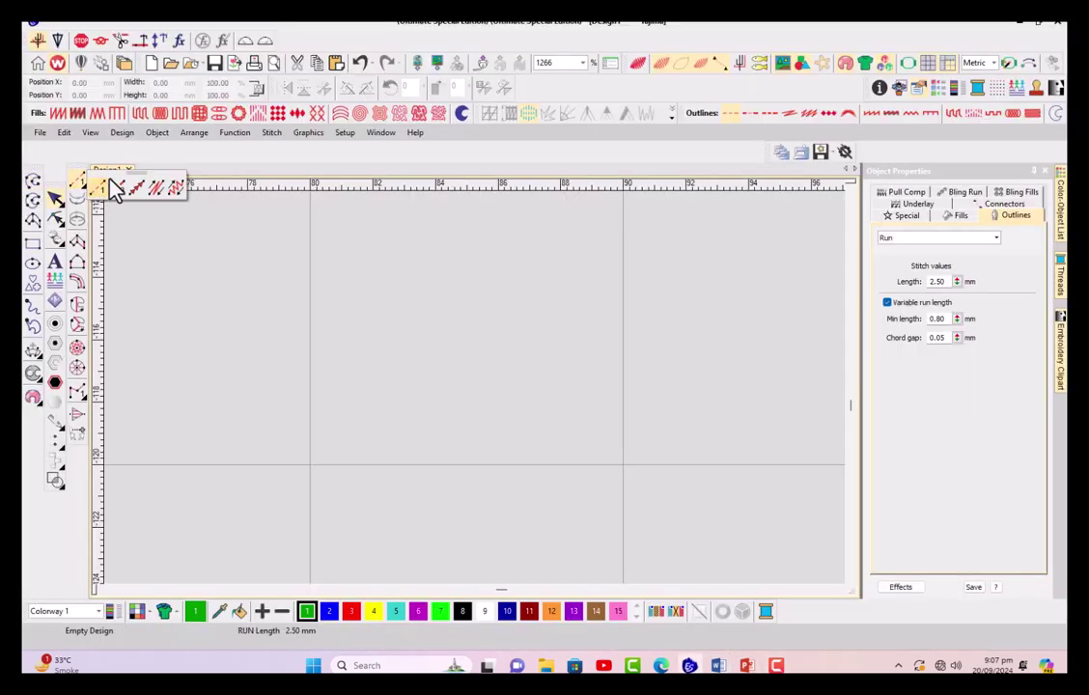
drag(126, 181, 498, 209)
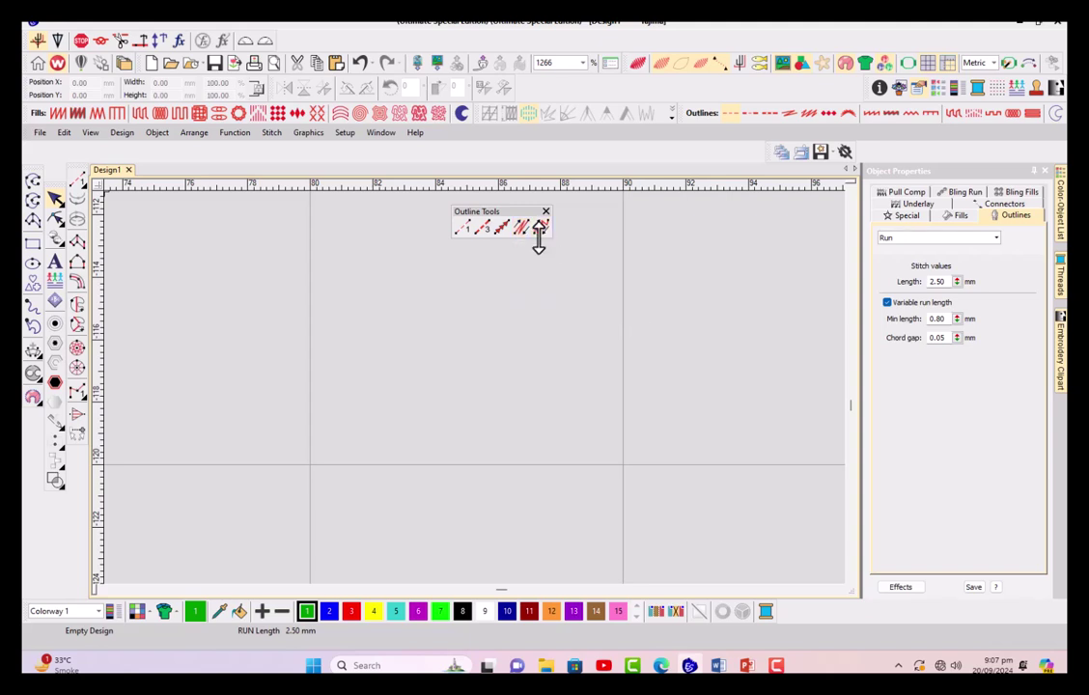
key(F8)
click(372, 521)
right_click(349, 387)
click(450, 287)
key(Return)
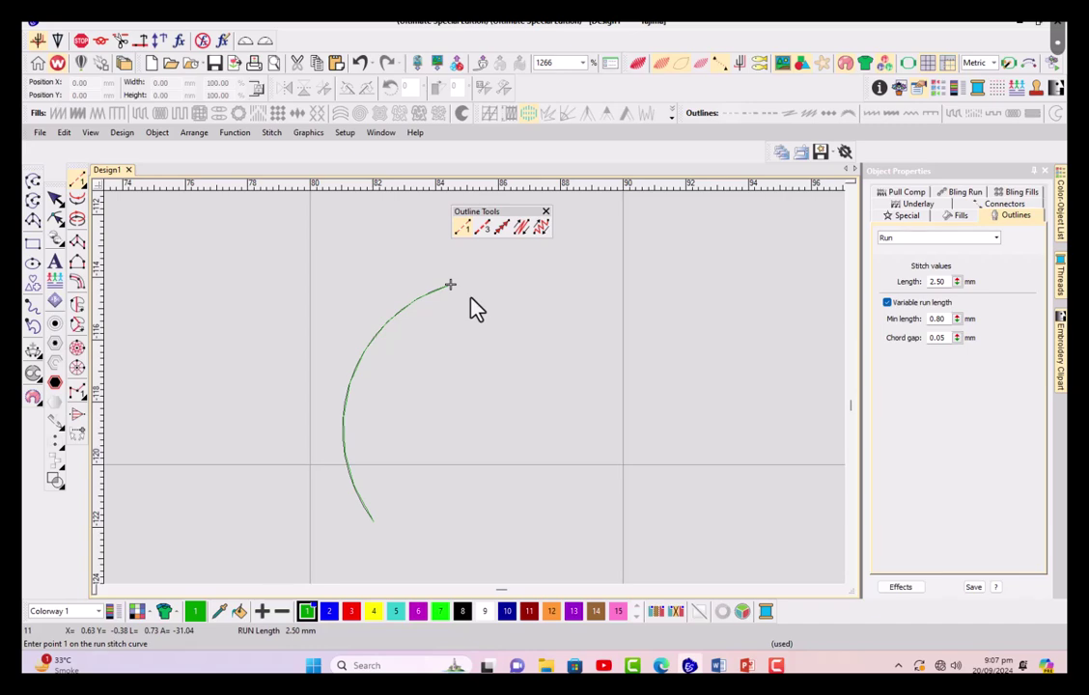
Return to Word's Shortcut Keys document and scroll to the Input Tools list
click(712, 662)
scroll(367, 446, down, 3)
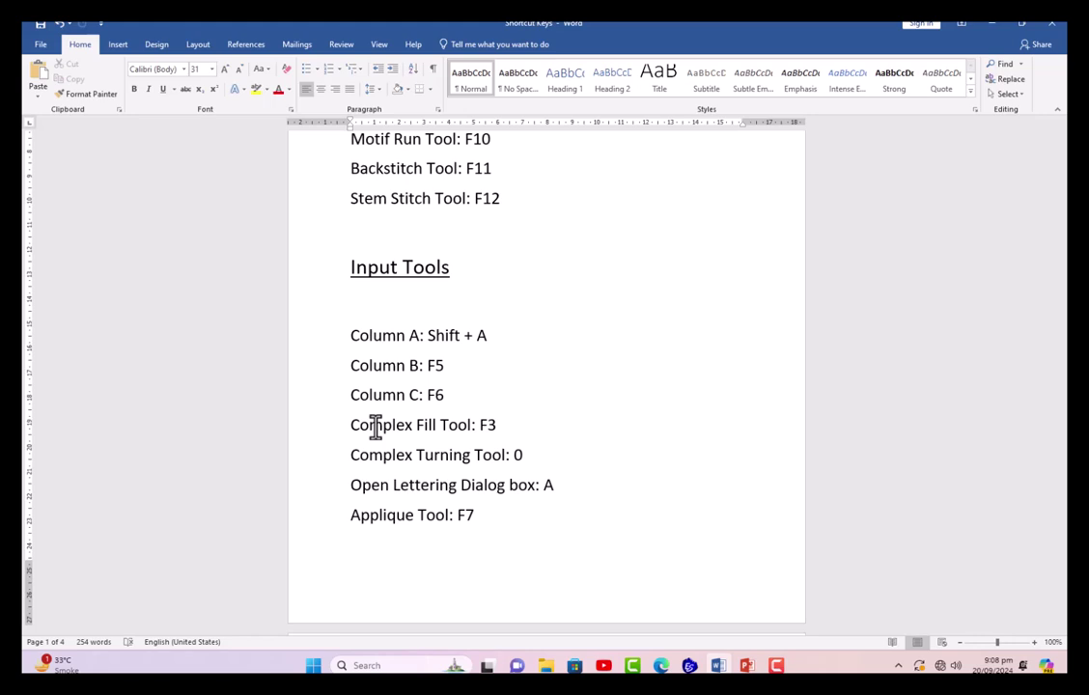
Digitize a lens-shaped Column A satin column beside the run arc from four outline points
click(690, 665)
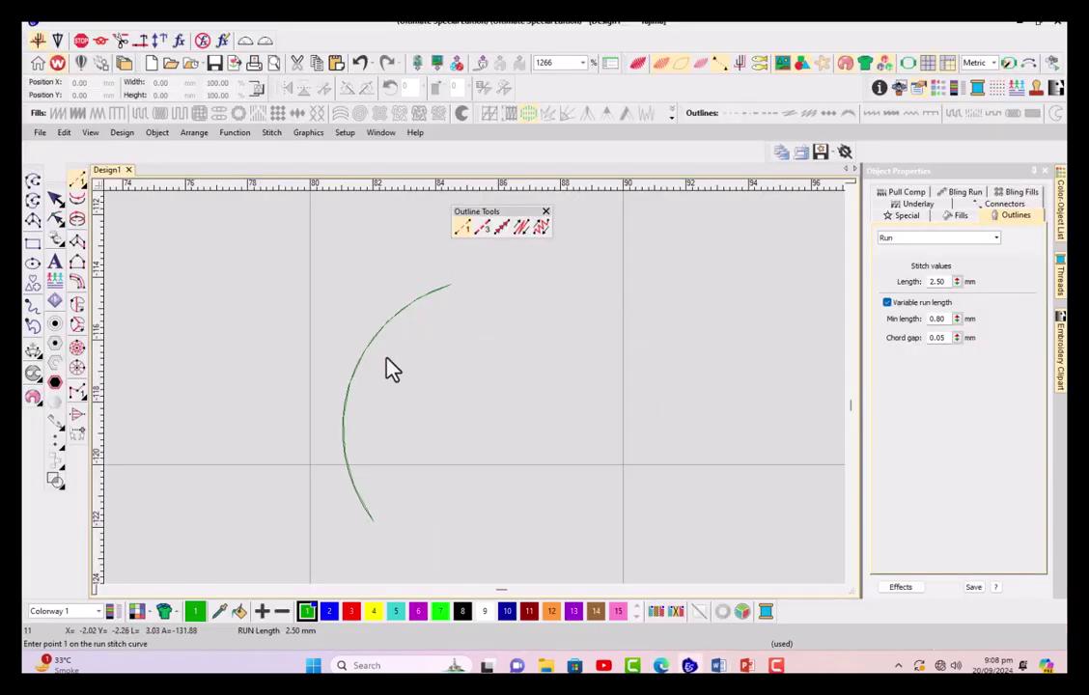
key(Escape)
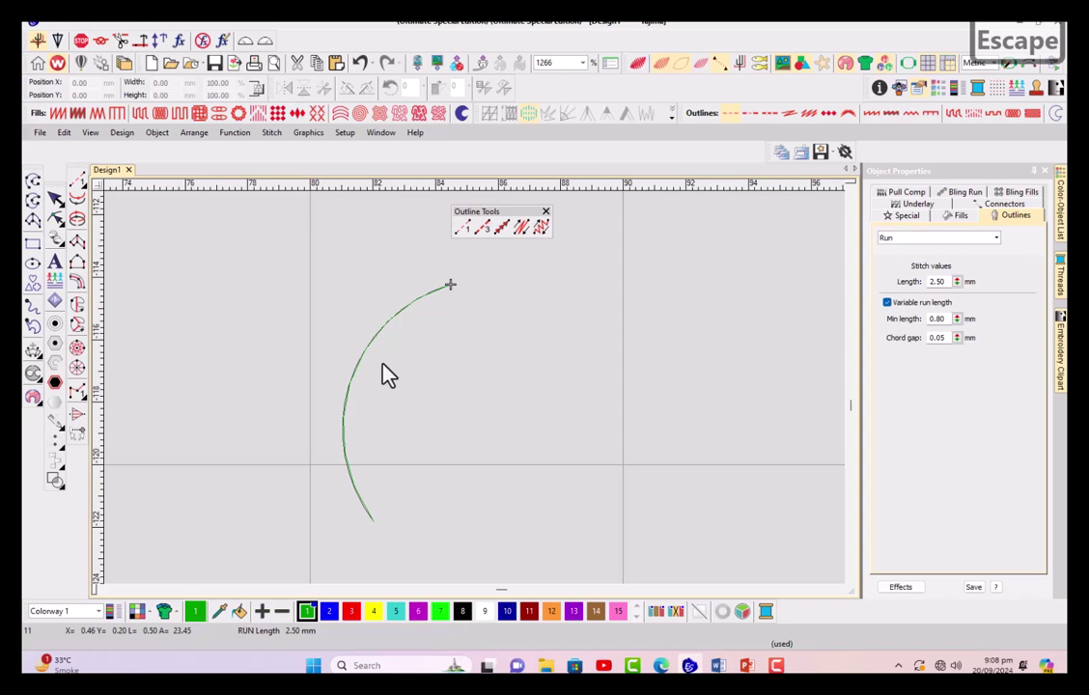
key(a)
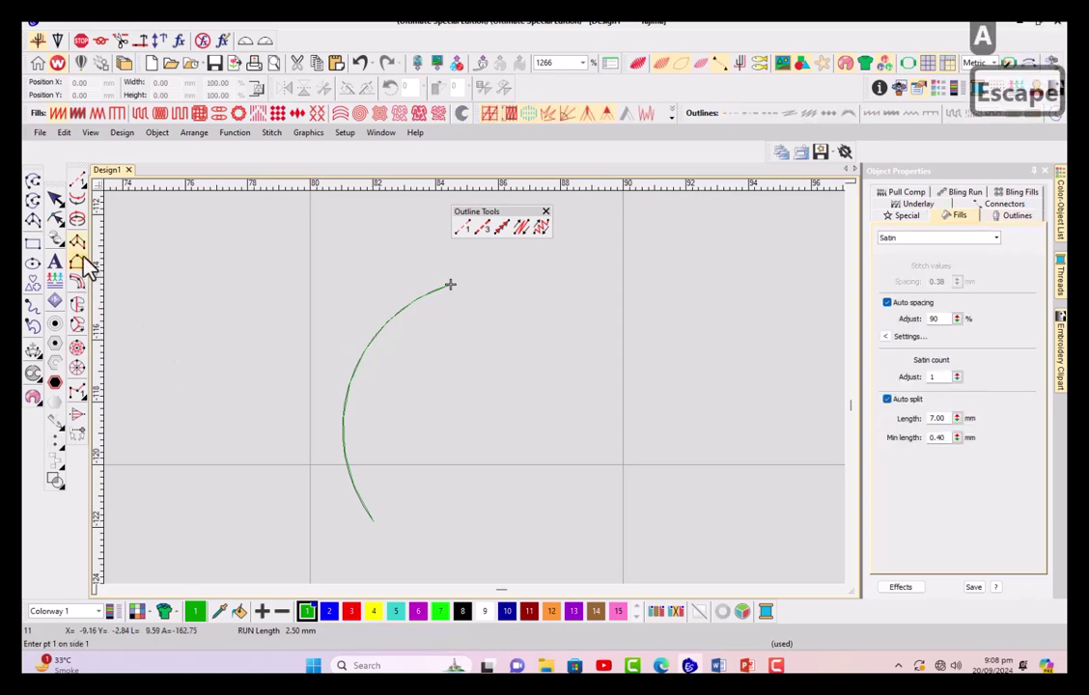
click(535, 474)
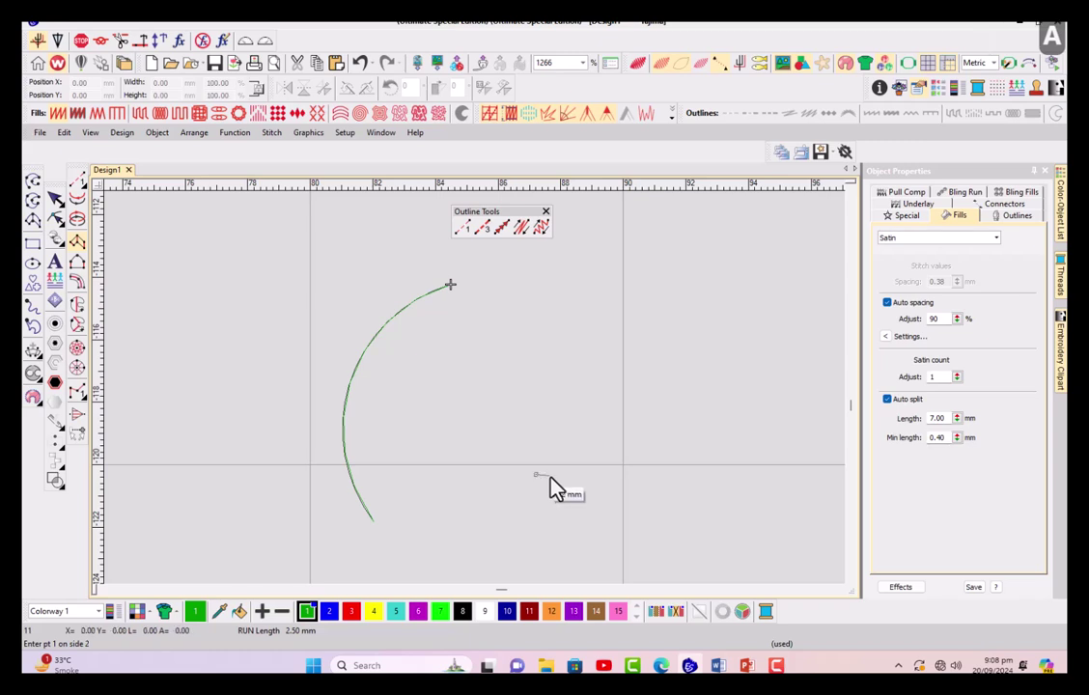
click(511, 365)
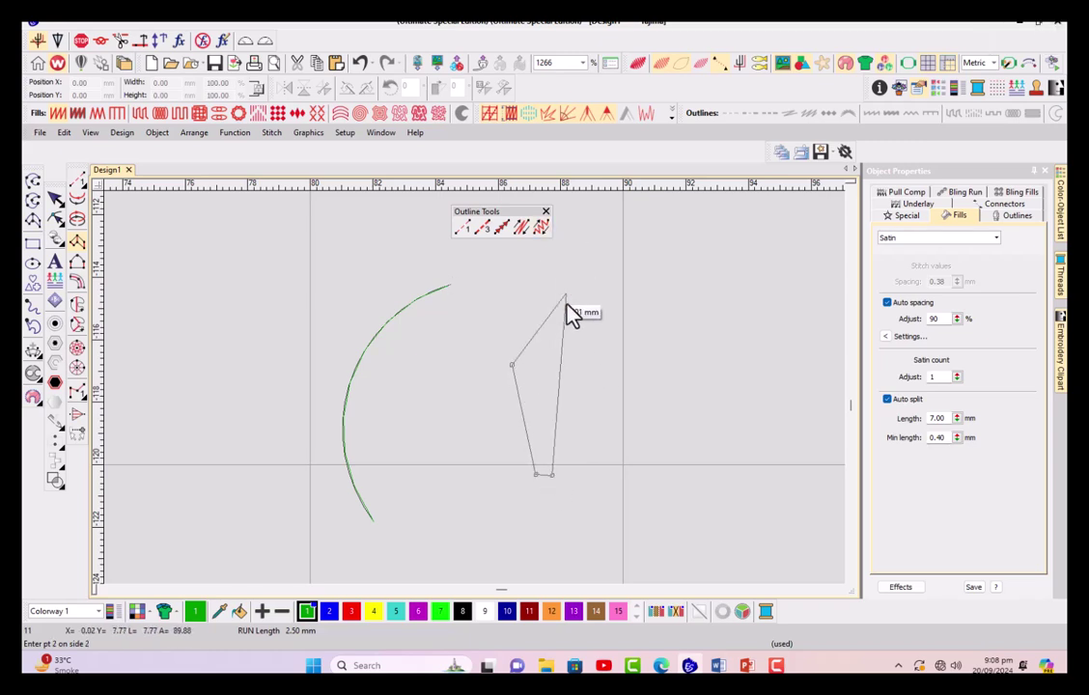
click(571, 359)
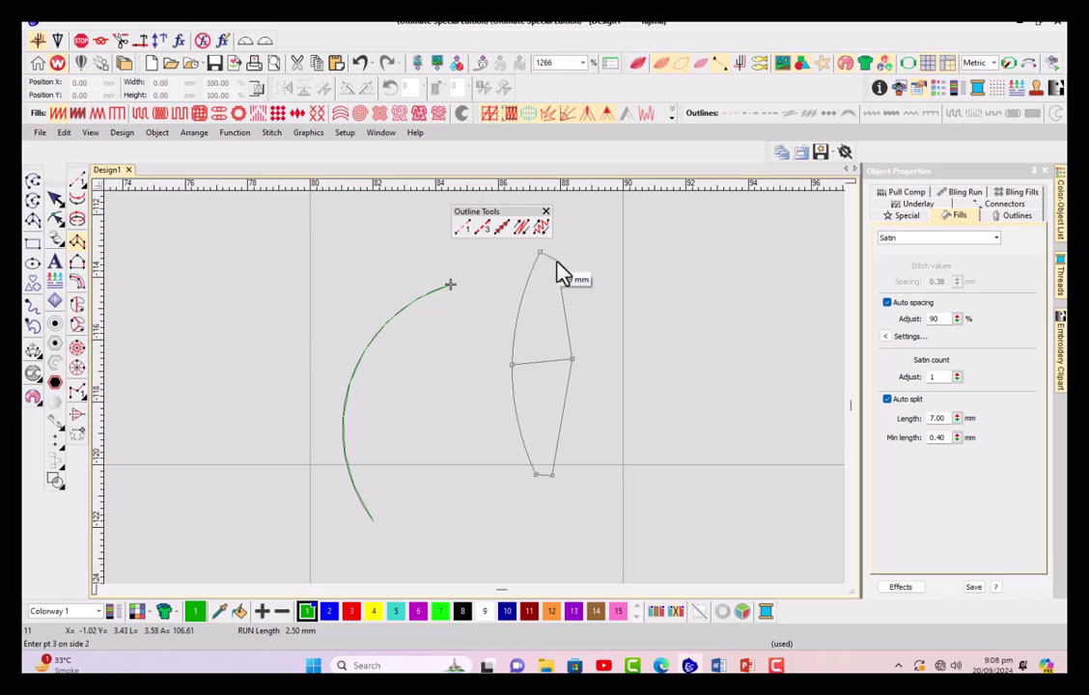
click(554, 257)
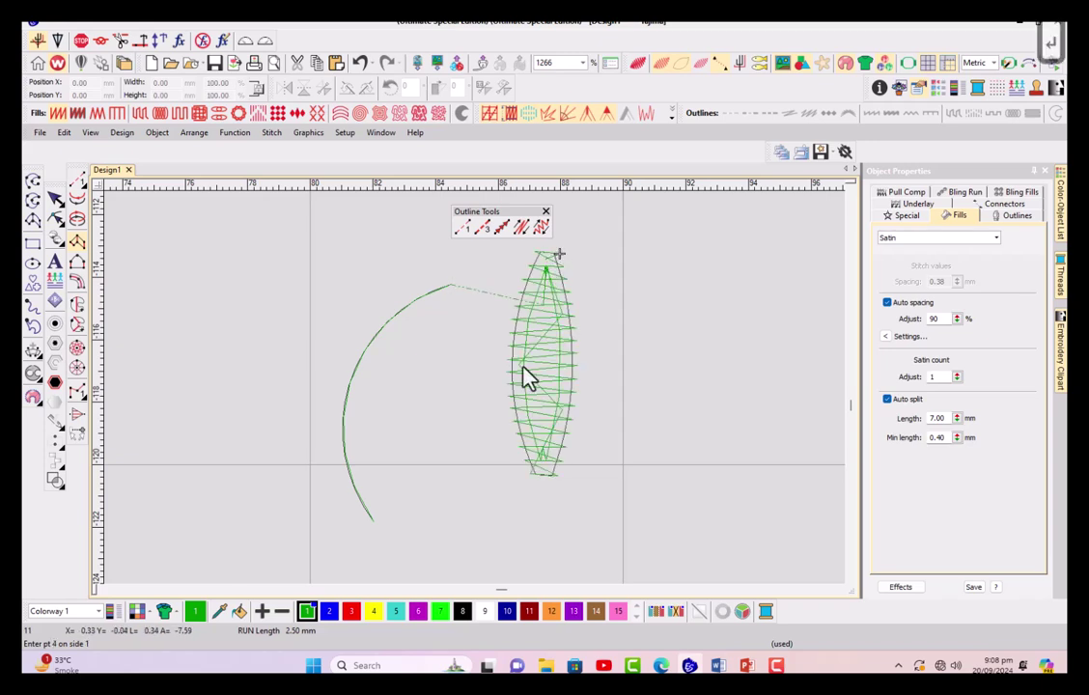
key(Return)
Deselect the satin column and switch to the Column B input method
click(426, 463)
key(F5)
click(77, 261)
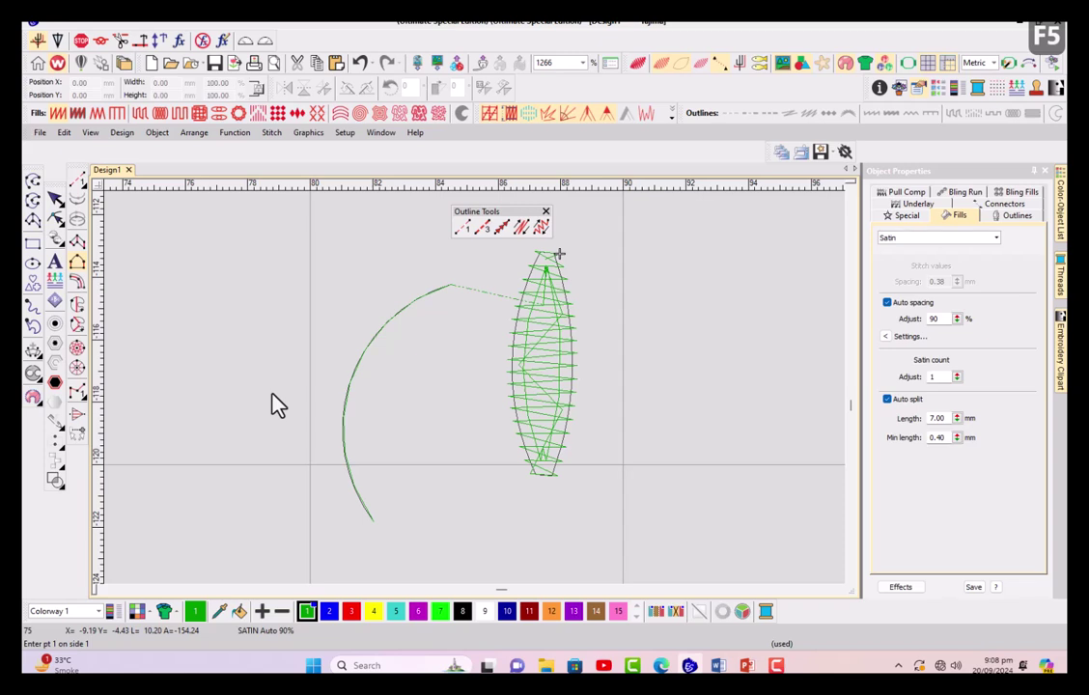
Step through Column C, Complex Fill, Complex Turning and Appliqué input methods to show their properties
key(F6)
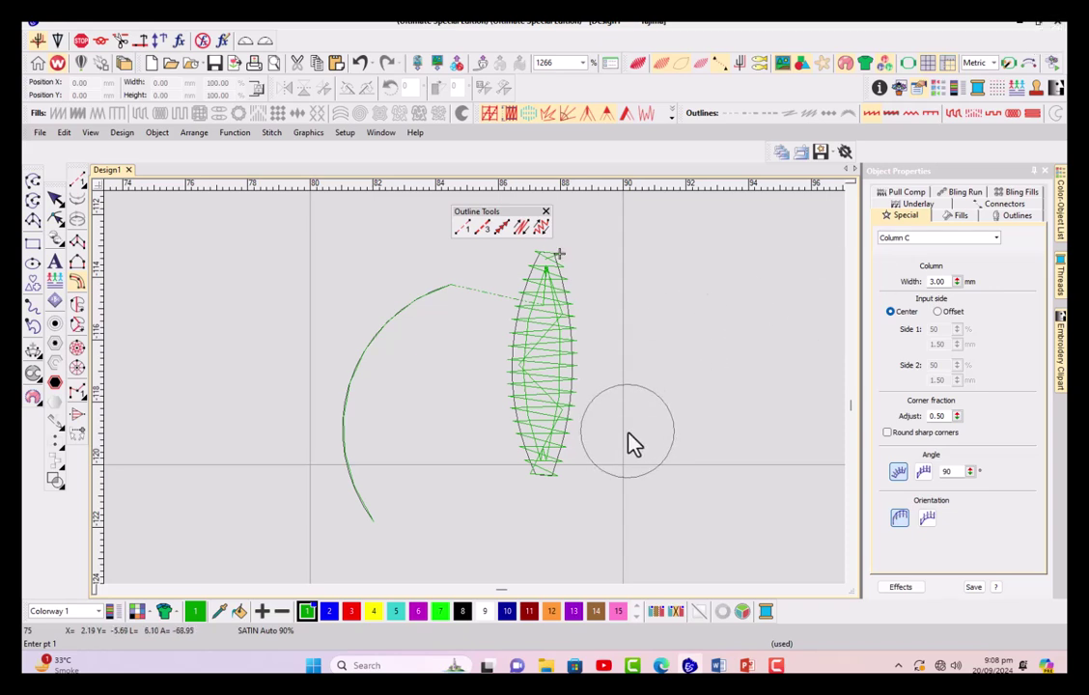
key(F3)
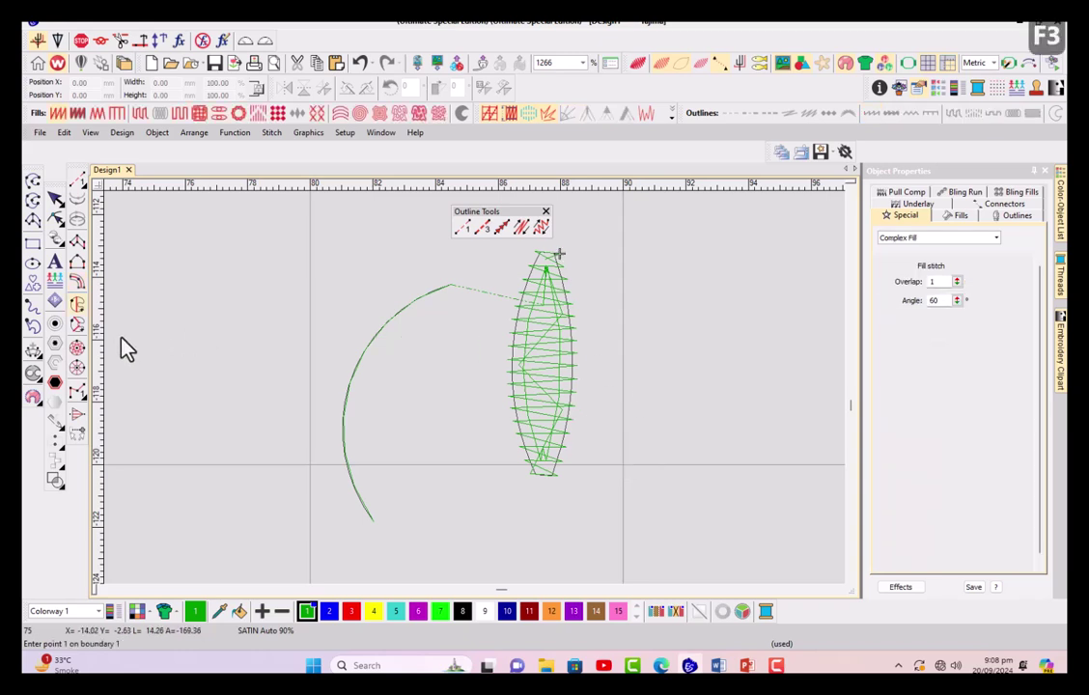
key(0)
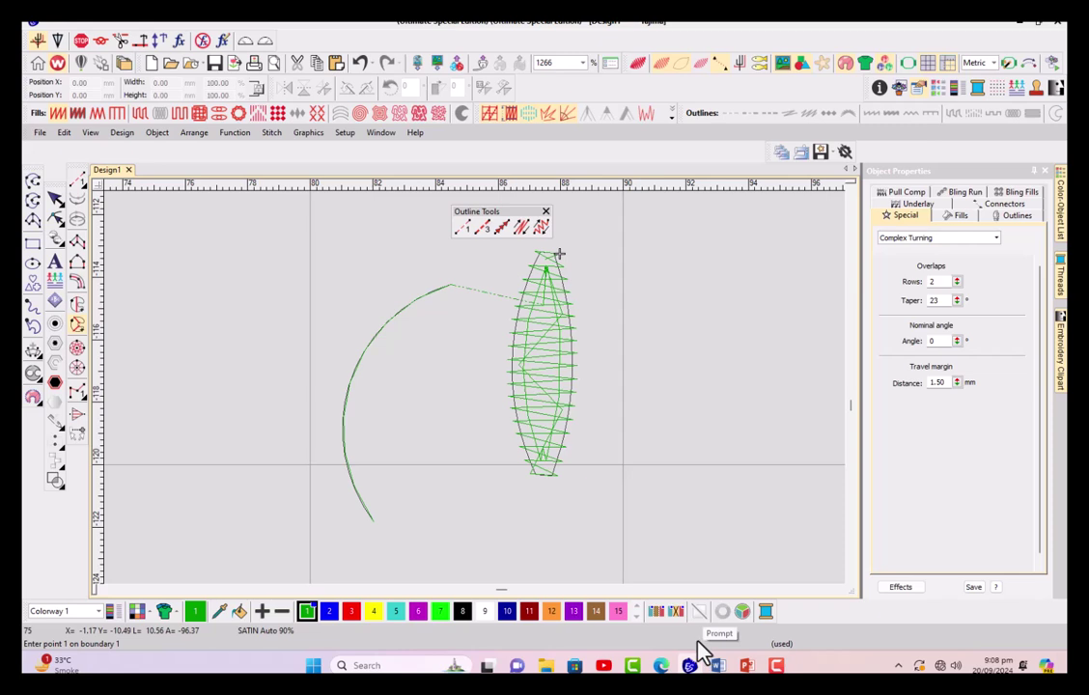
key(F7)
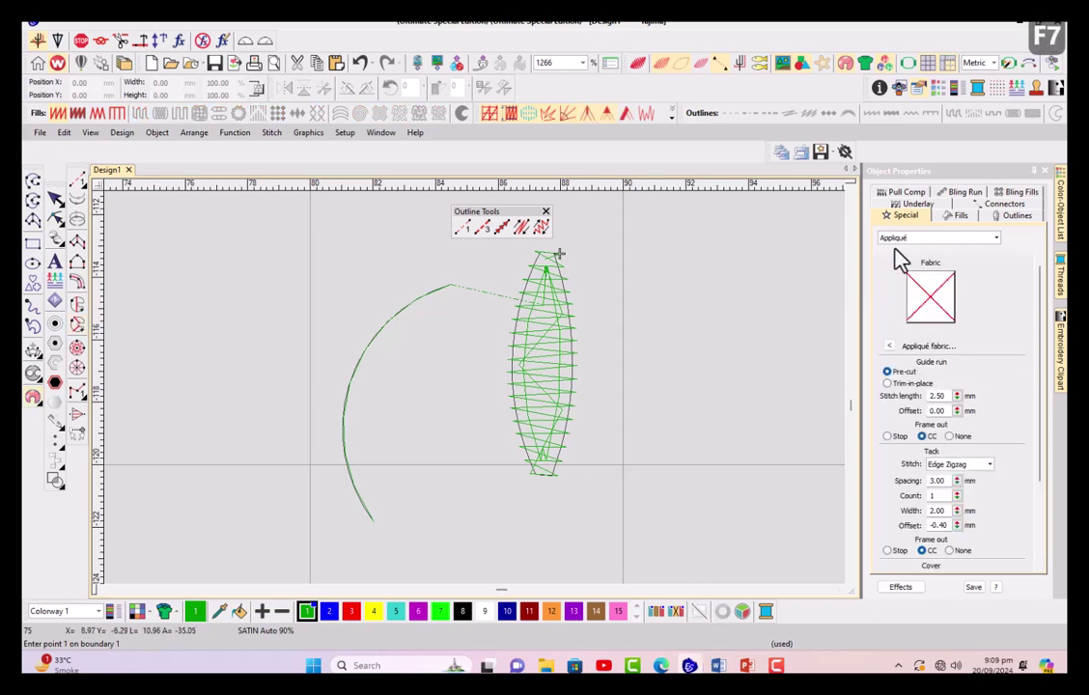
Create the lettering 'actma' and place it on the design
key(a)
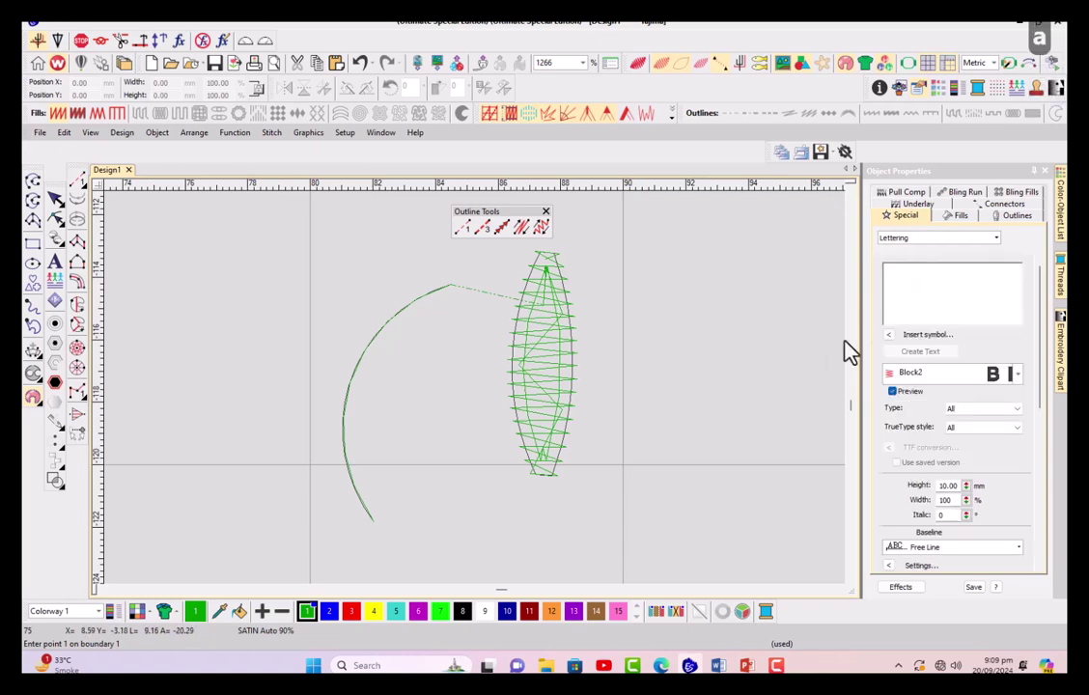
click(902, 282)
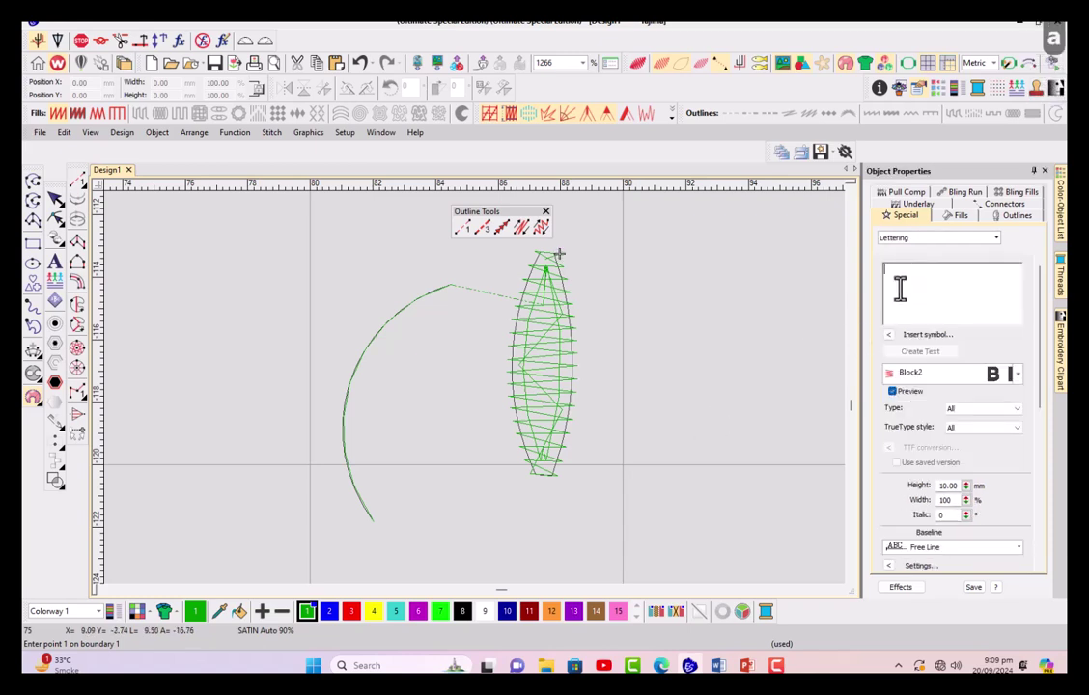
text(actma)
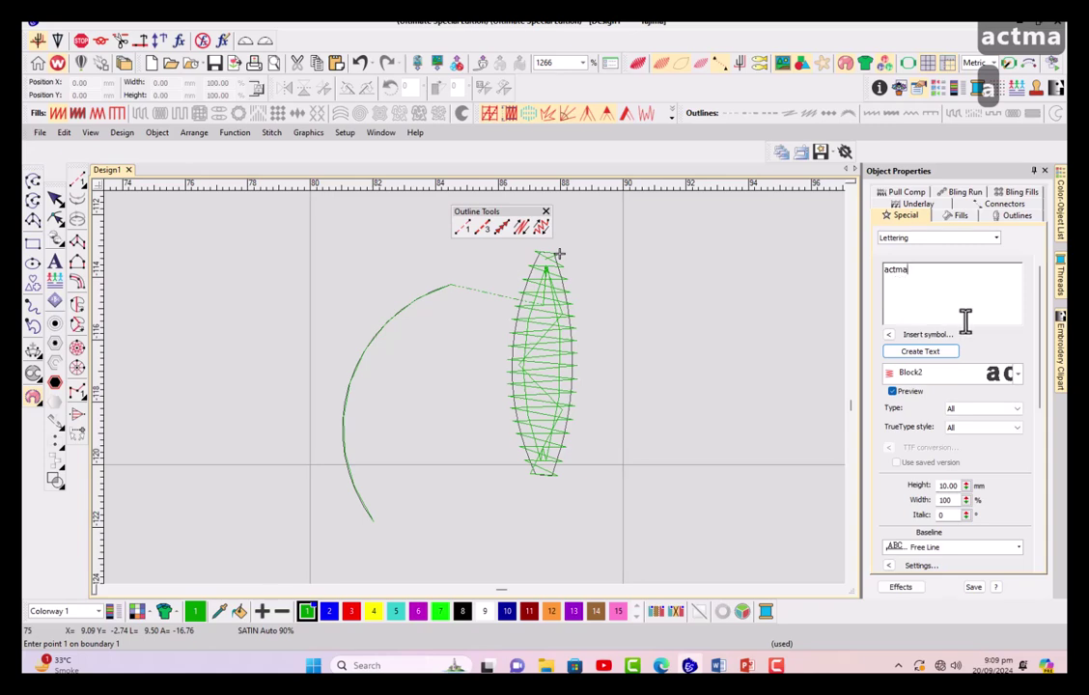
click(919, 352)
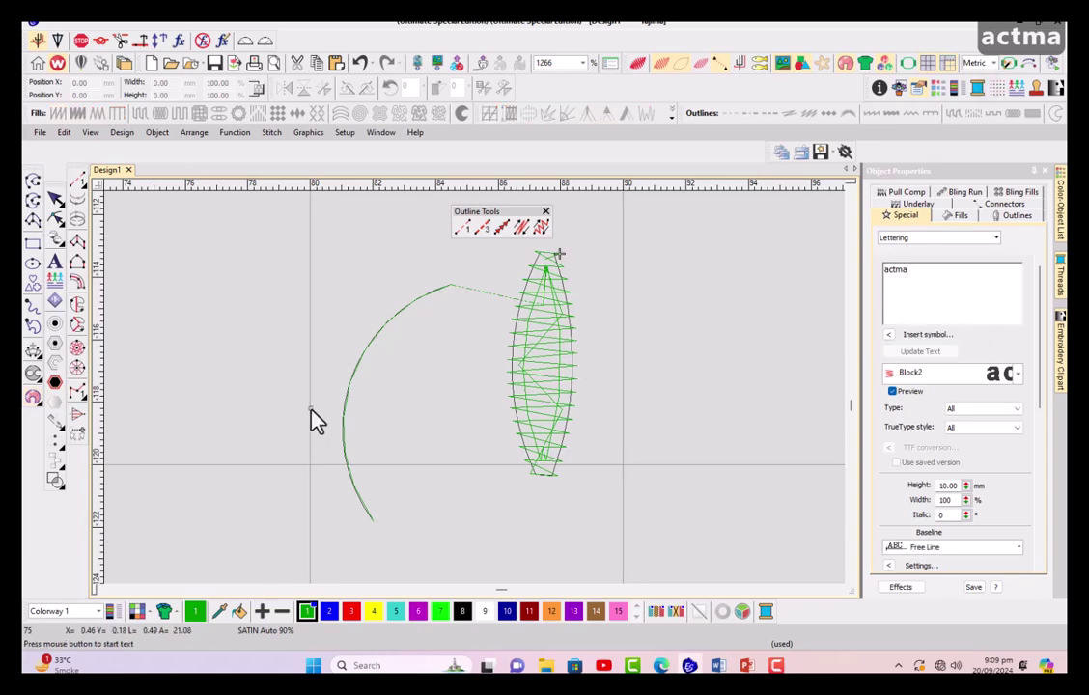
click(314, 421)
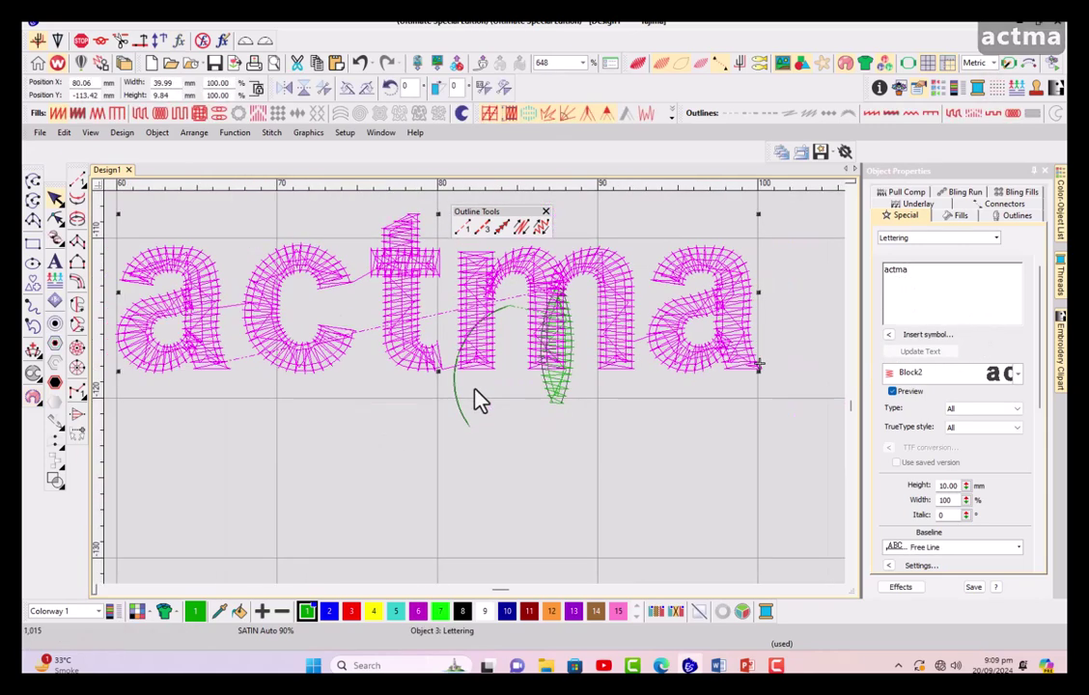
Drag the actma lettering lower, below the arc and satin column
scroll(479, 400, down, 2)
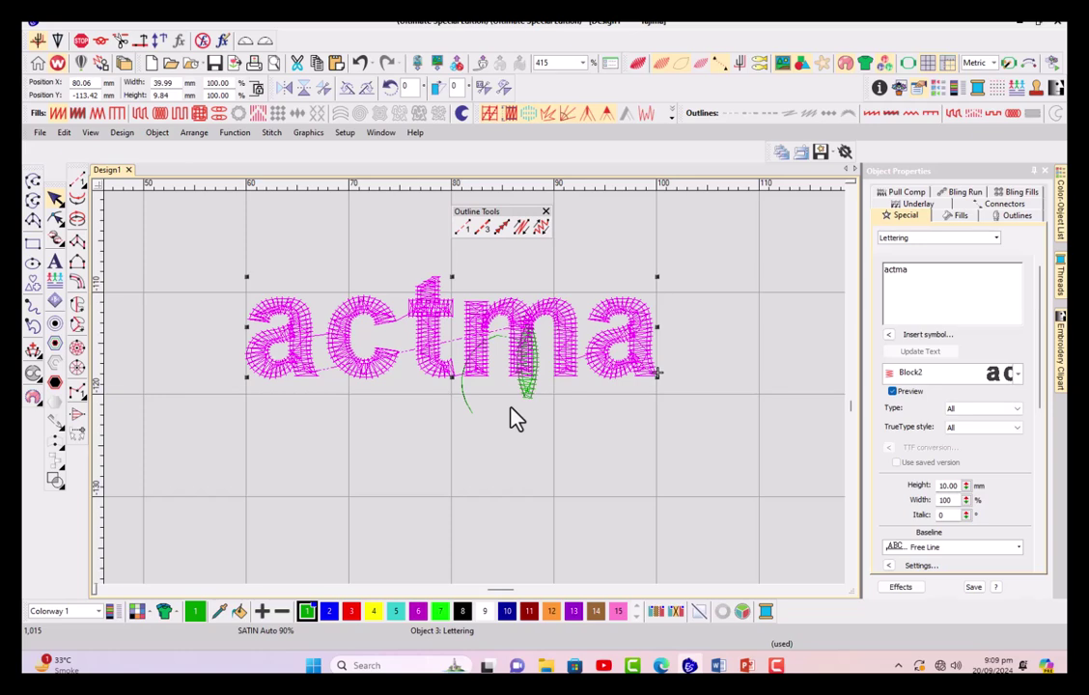
drag(545, 315, 671, 463)
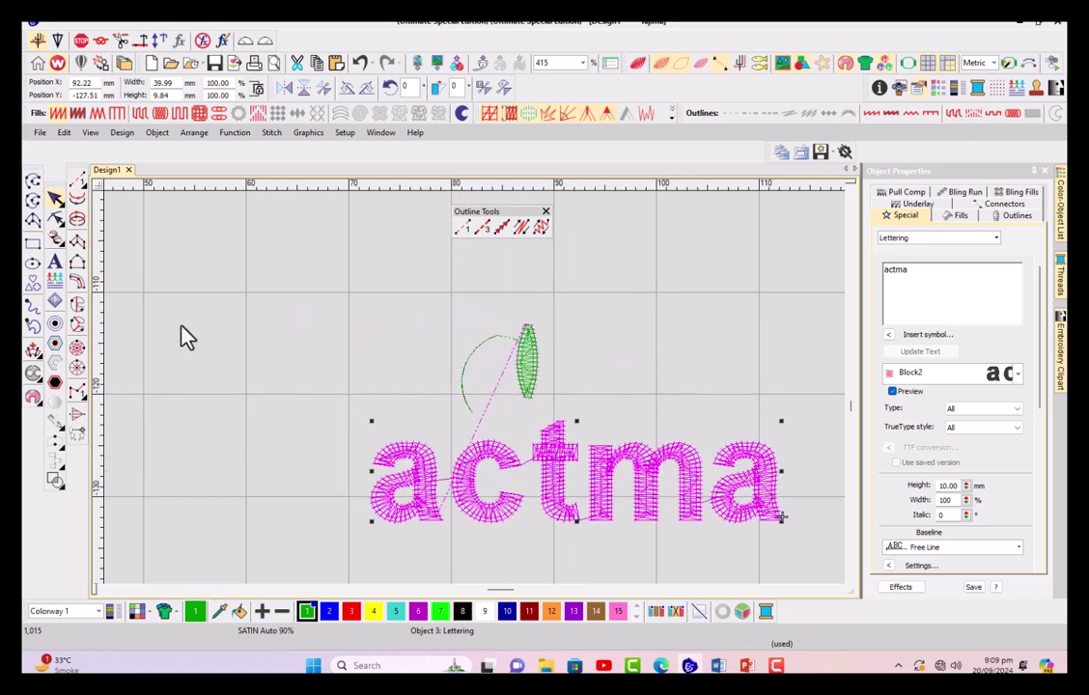
click(717, 665)
Scroll Word to Other Important Options, then move the actma lettering further down and left
scroll(396, 491, down, 6)
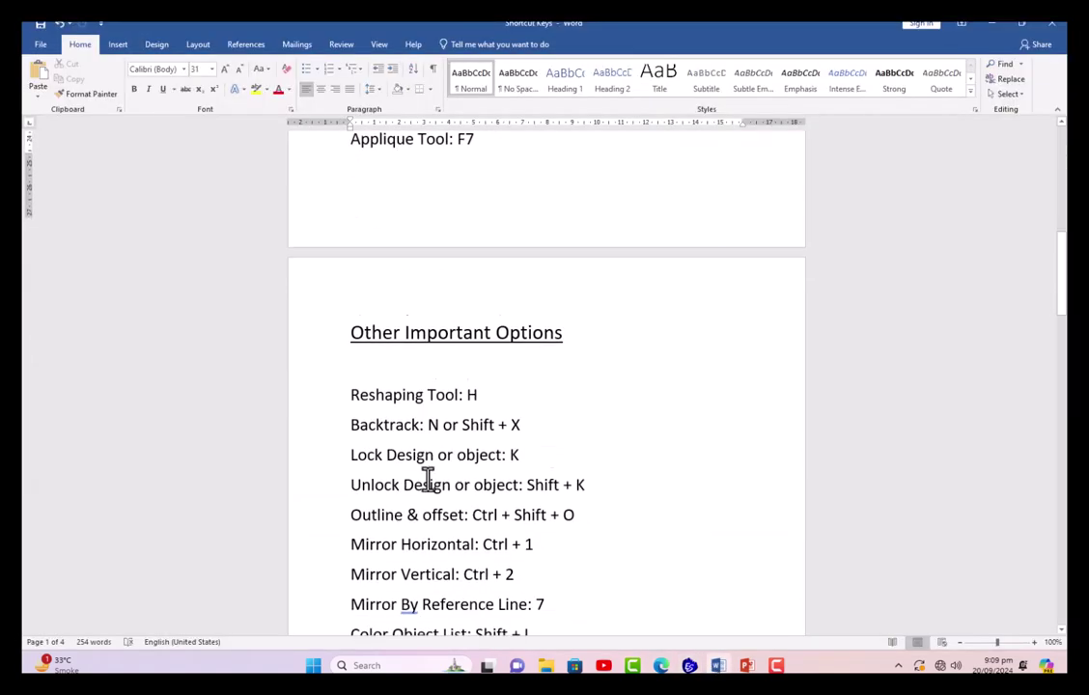
scroll(427, 480, down, 3)
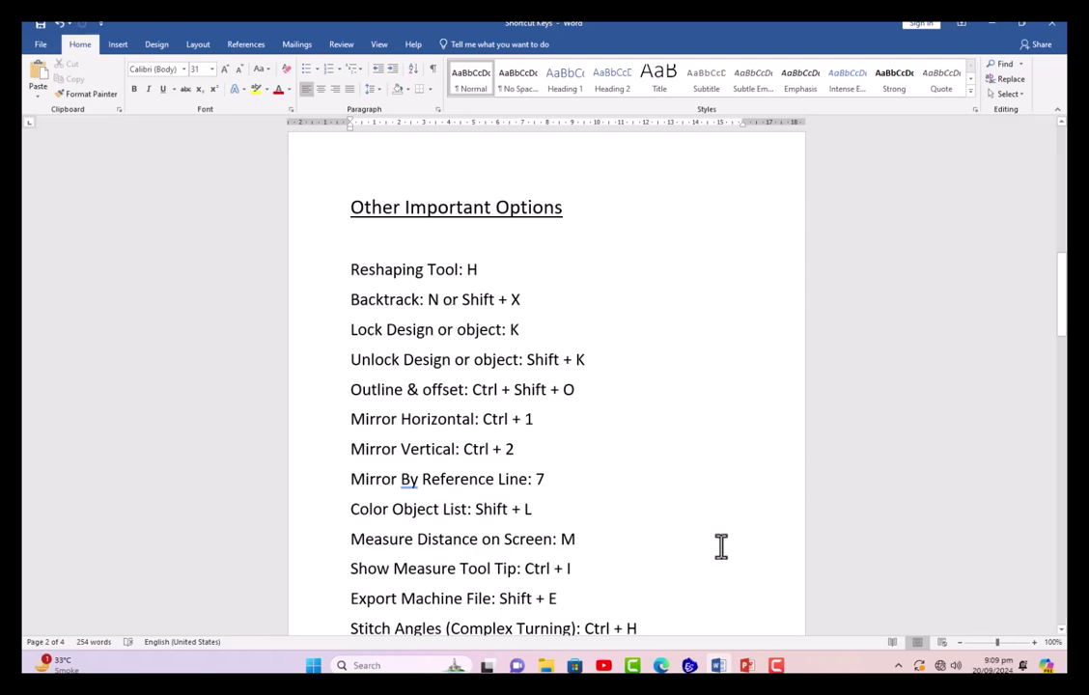
key(alt+Tab)
scroll(488, 414, down, 3)
drag(483, 418, 405, 469)
Switch to Word and back, then select the Column A satin column
click(715, 666)
mouse_move(683, 667)
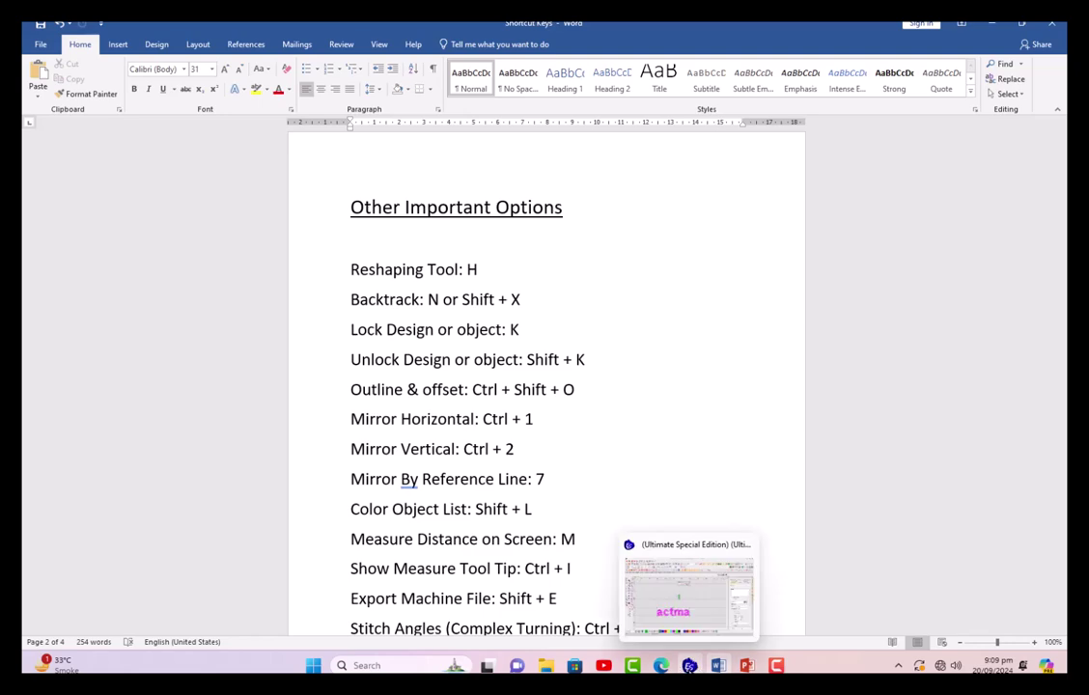
click(688, 591)
click(463, 330)
scroll(470, 333, up, 3)
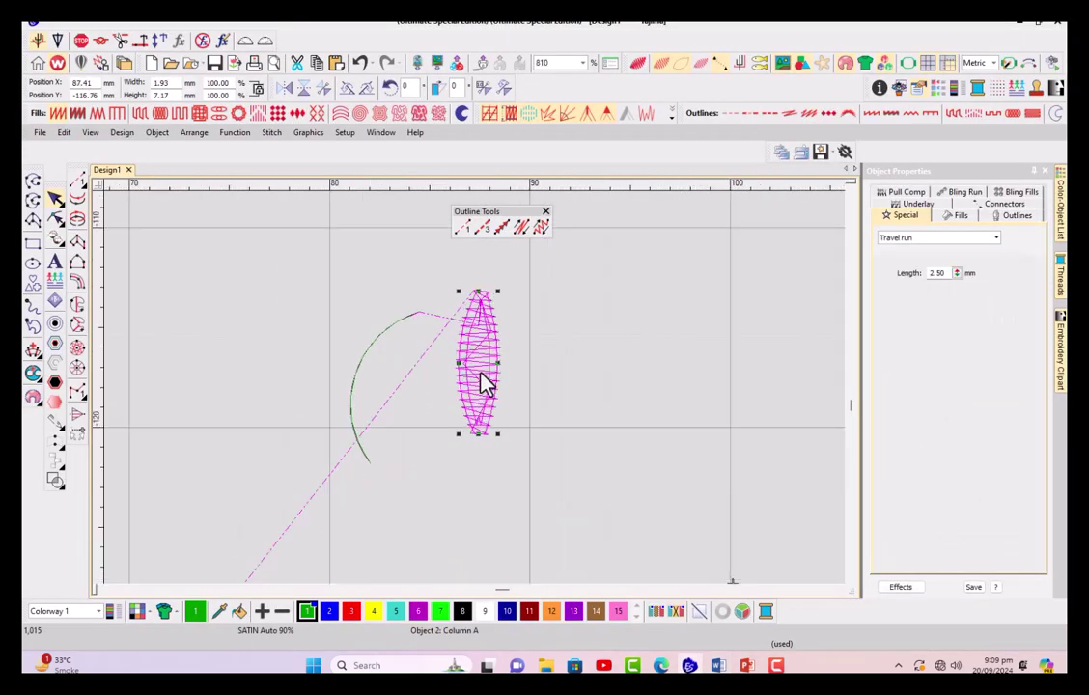
Reshape the satin column, moving its right edge point and making it a sharp corner
key(h)
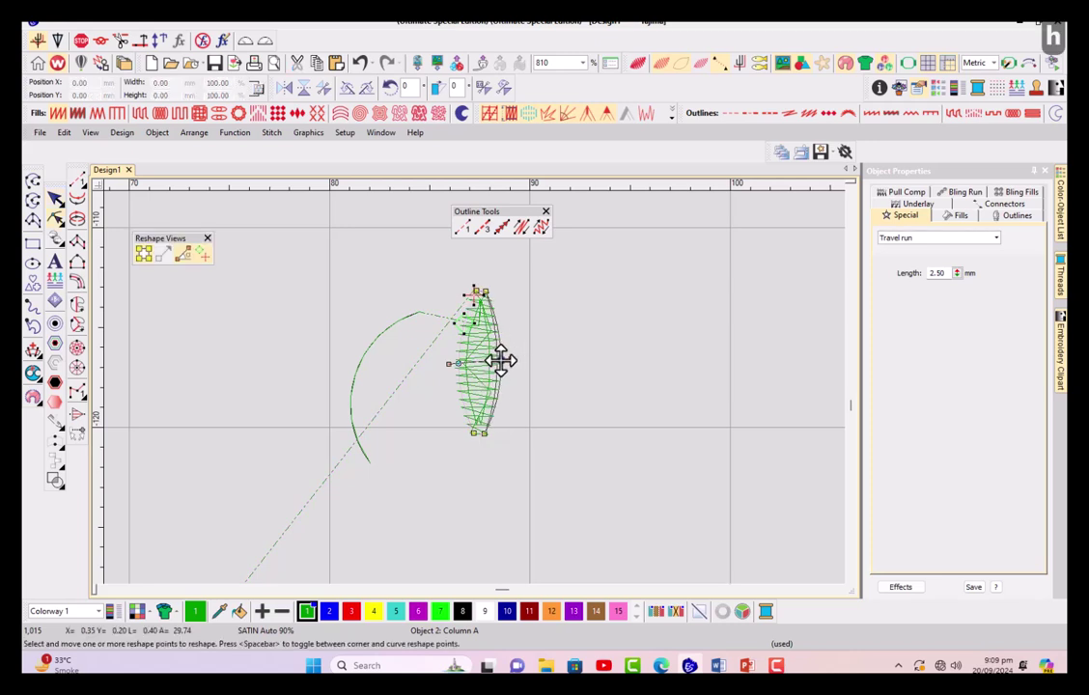
drag(501, 360, 487, 398)
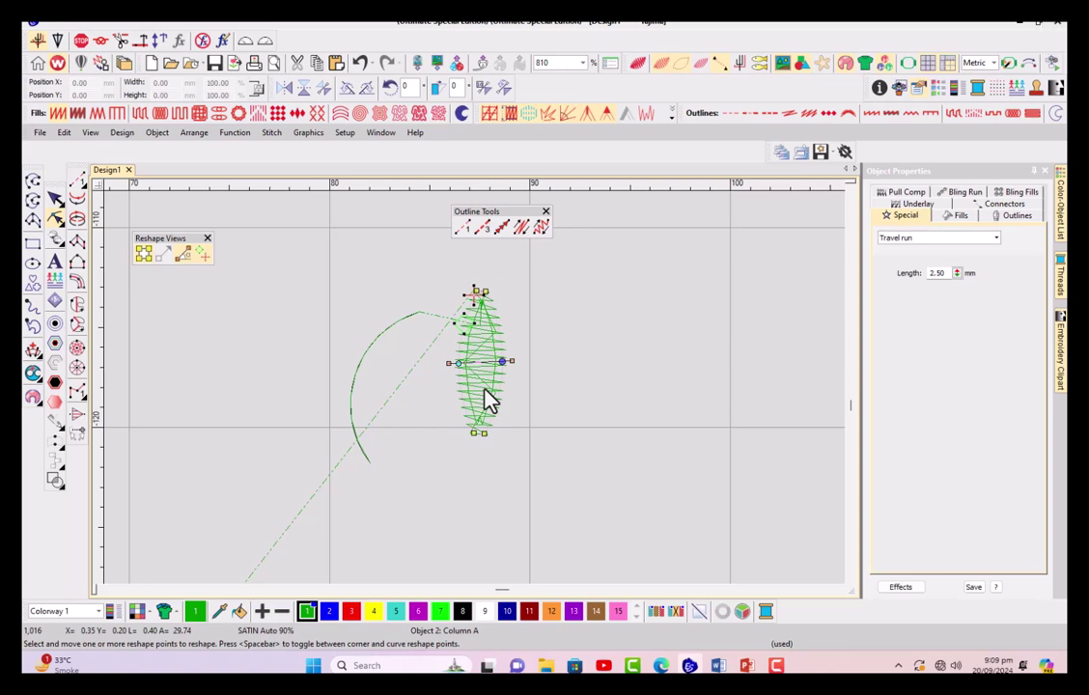
key(space)
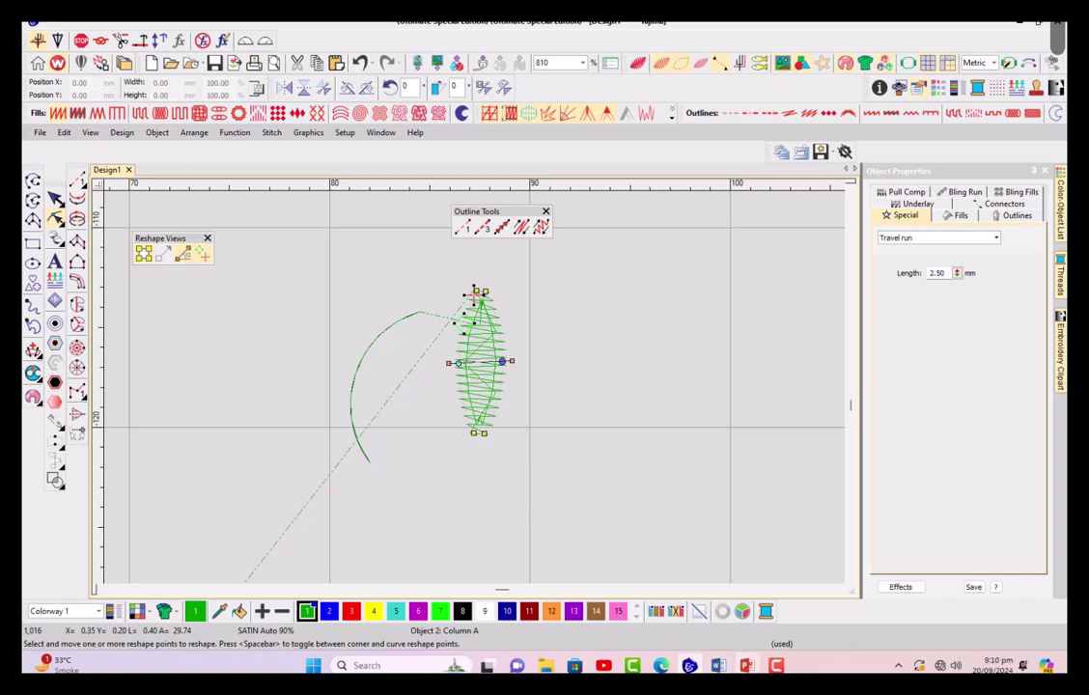
click(718, 665)
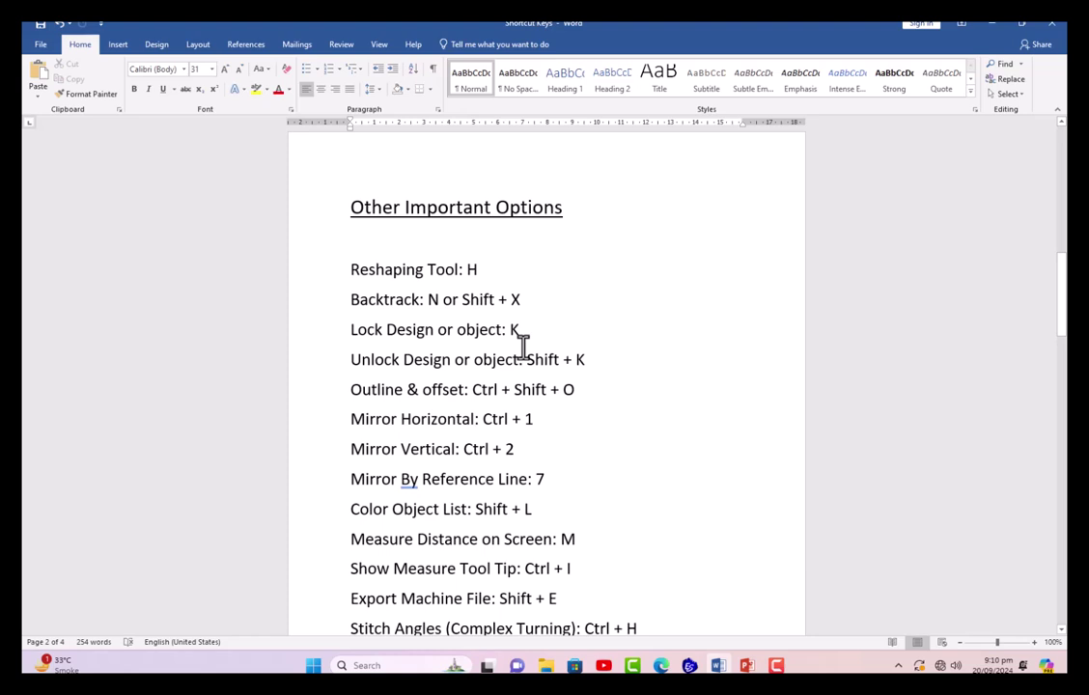
Scroll the shortcut list down to Space Evenly and Group, then return to EmbroideryStudio
scroll(522, 345, down, 1)
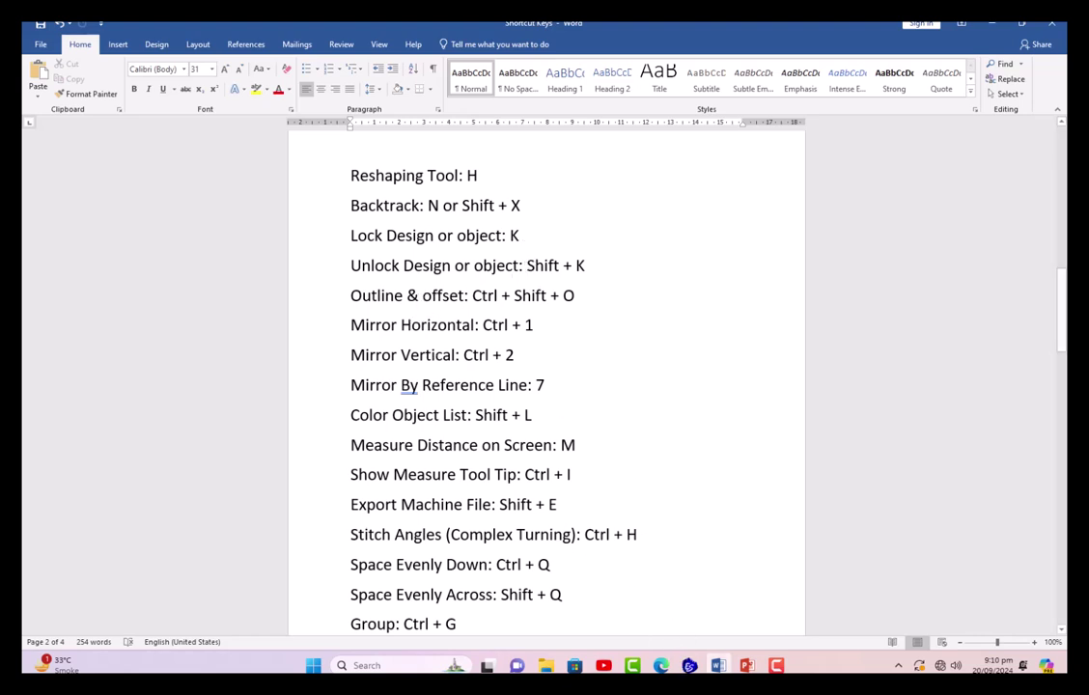
key(alt+Tab)
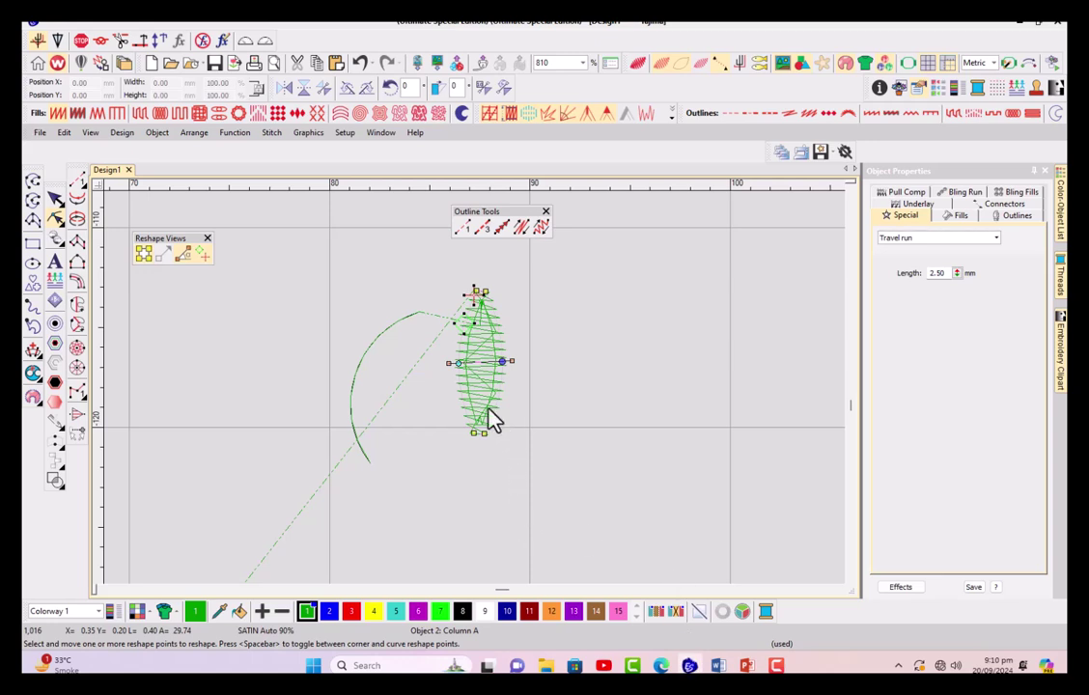
Enlarge the satin column and ring it with Run, Stemstitch and Satin offsets spaced 2.00 mm apart
click(55, 198)
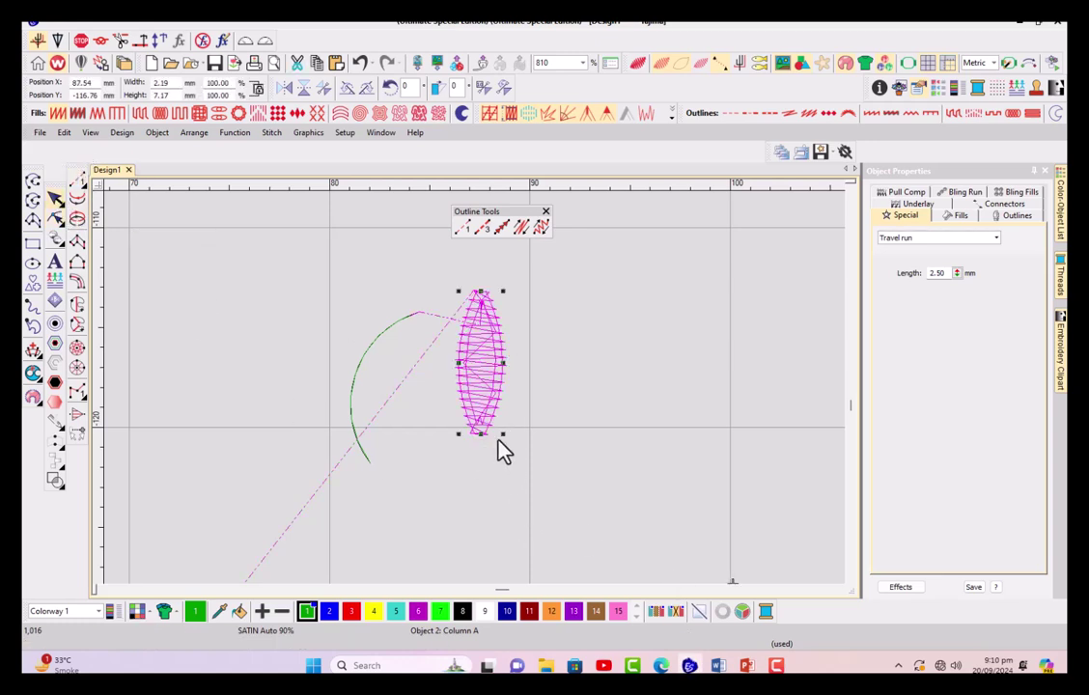
drag(494, 428, 539, 486)
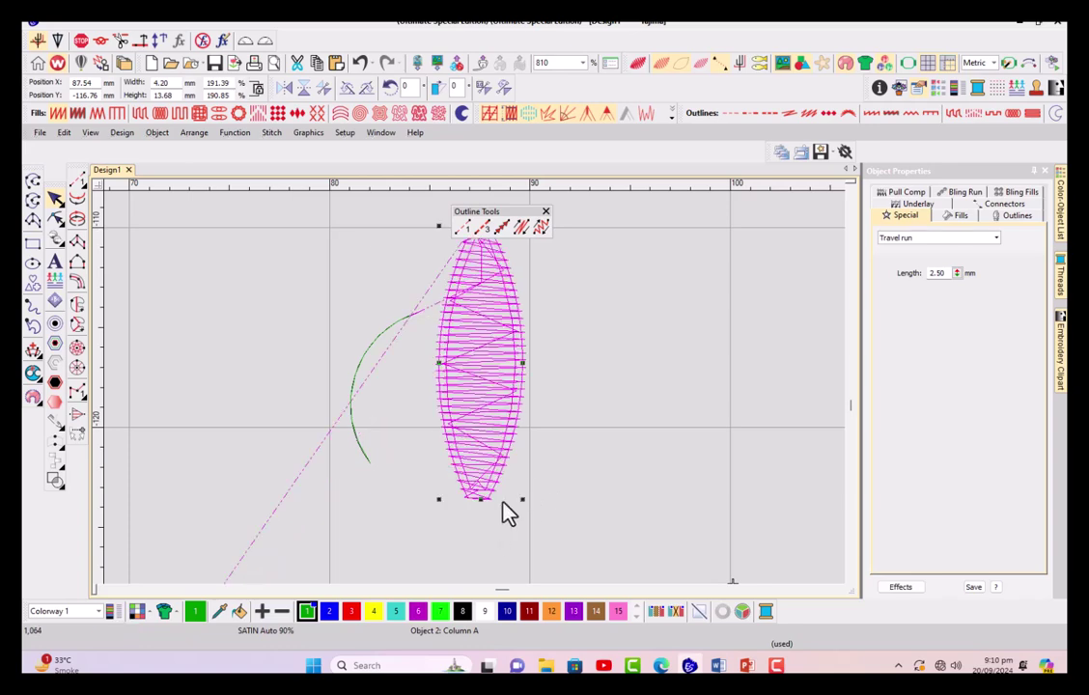
key(ctrl+shift+o)
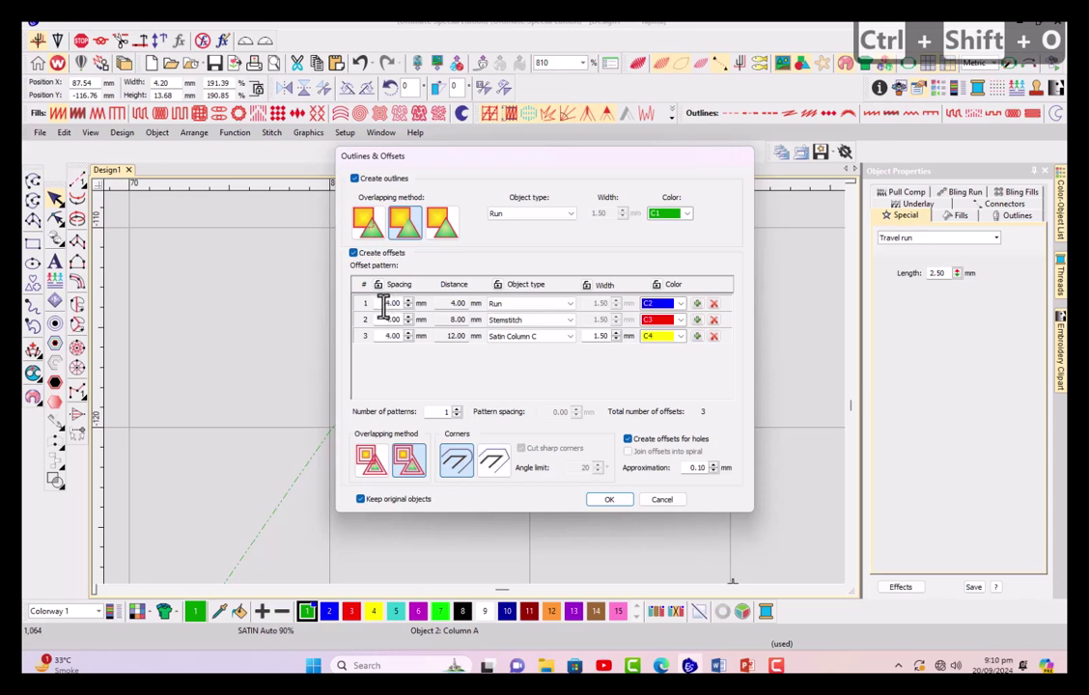
drag(384, 304, 402, 305)
text(2)
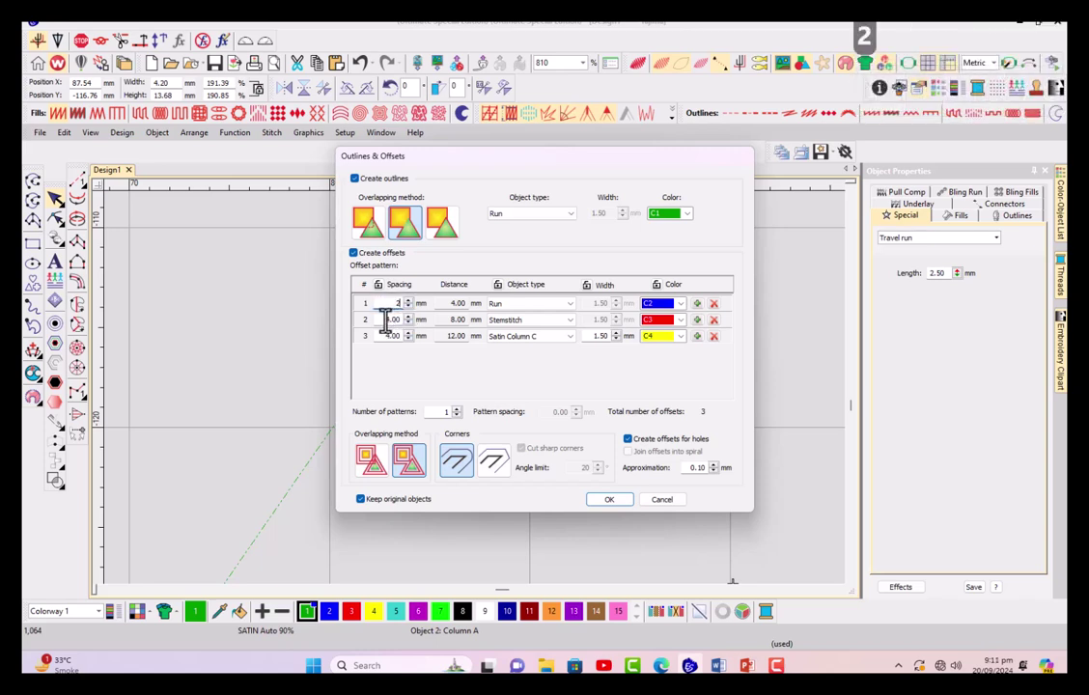
click(384, 321)
text(2)
drag(384, 336, 400, 336)
text(2)
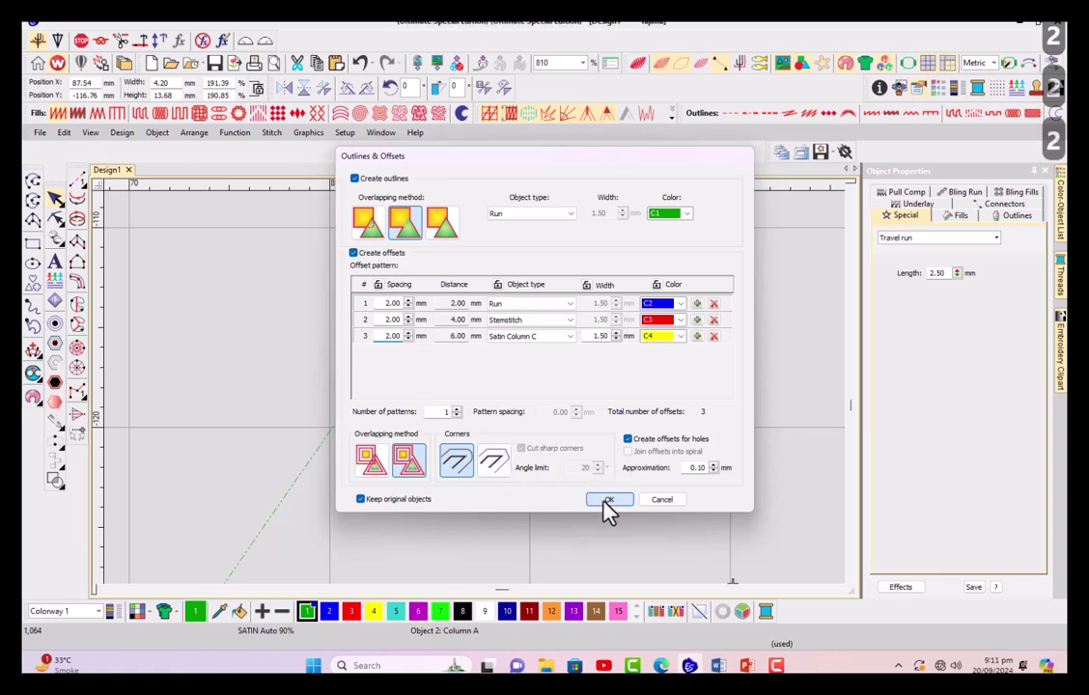
click(608, 500)
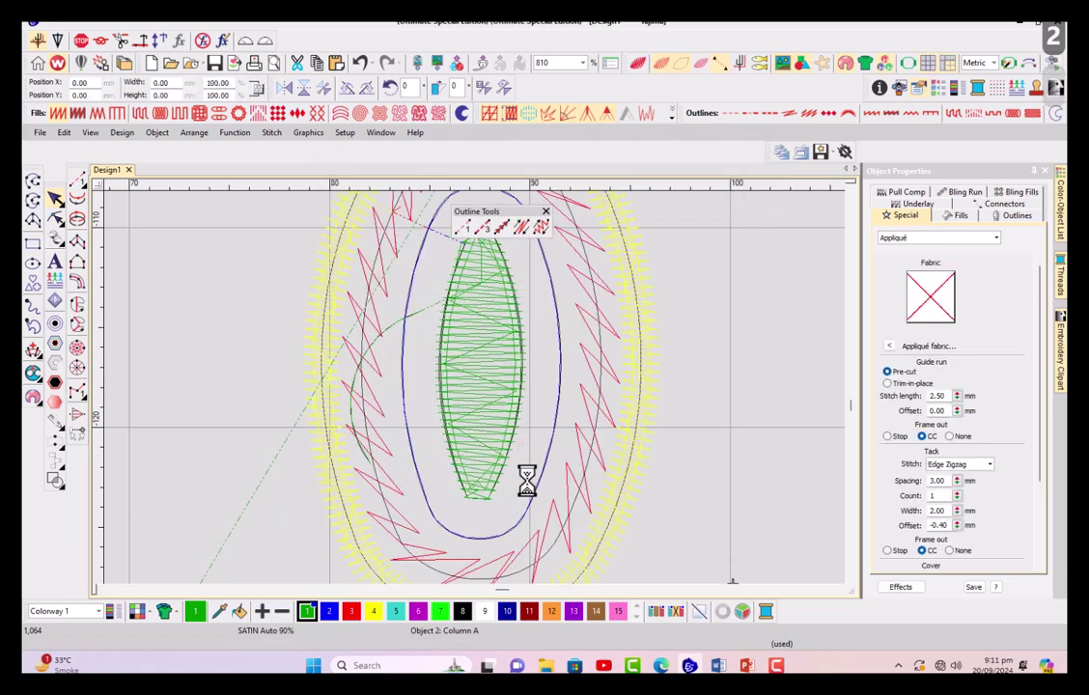
scroll(479, 401, down, 5)
scroll(479, 401, up, 2)
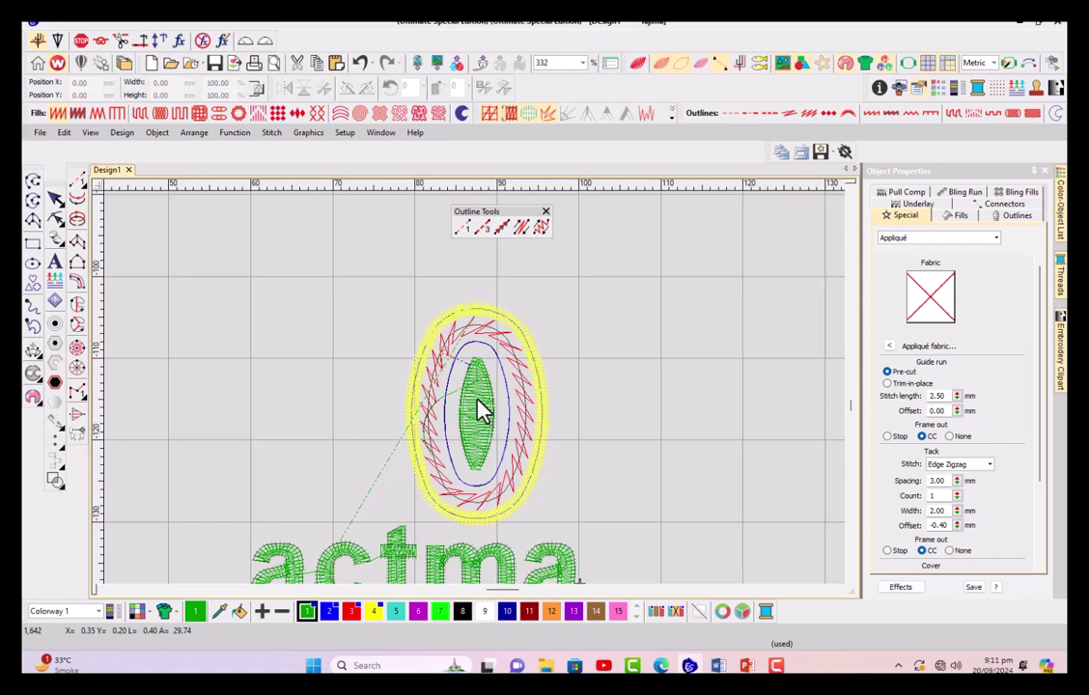
Scroll through the Other Important Options list in the Shortcut Keys document
key(alt+Tab)
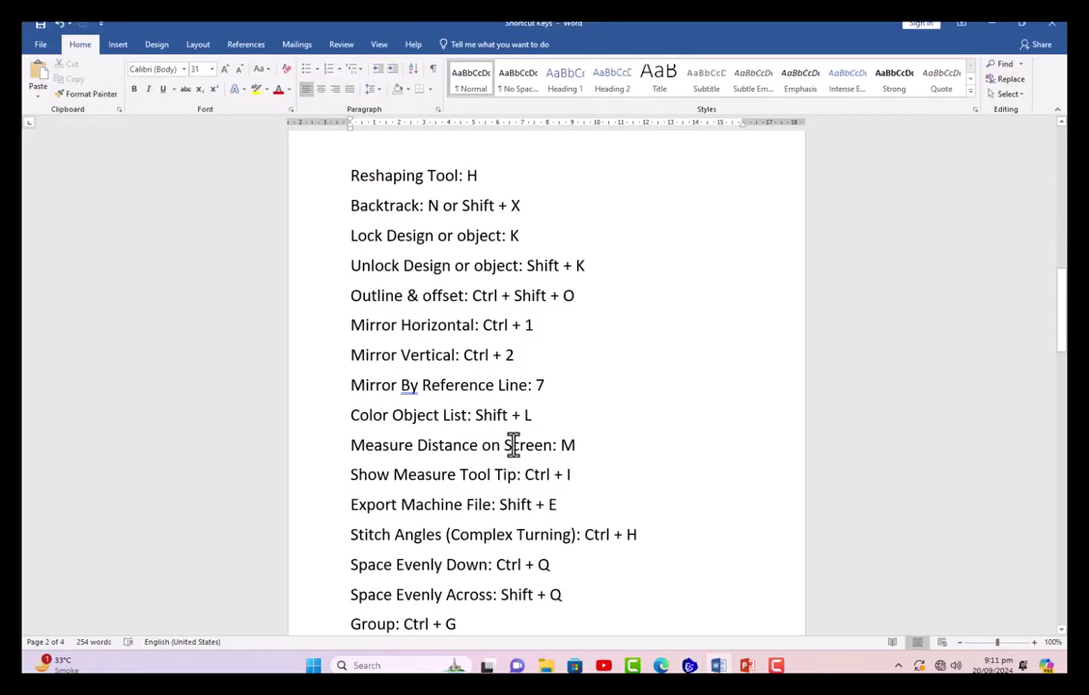
scroll(514, 444, down, 1)
scroll(512, 441, up, 2)
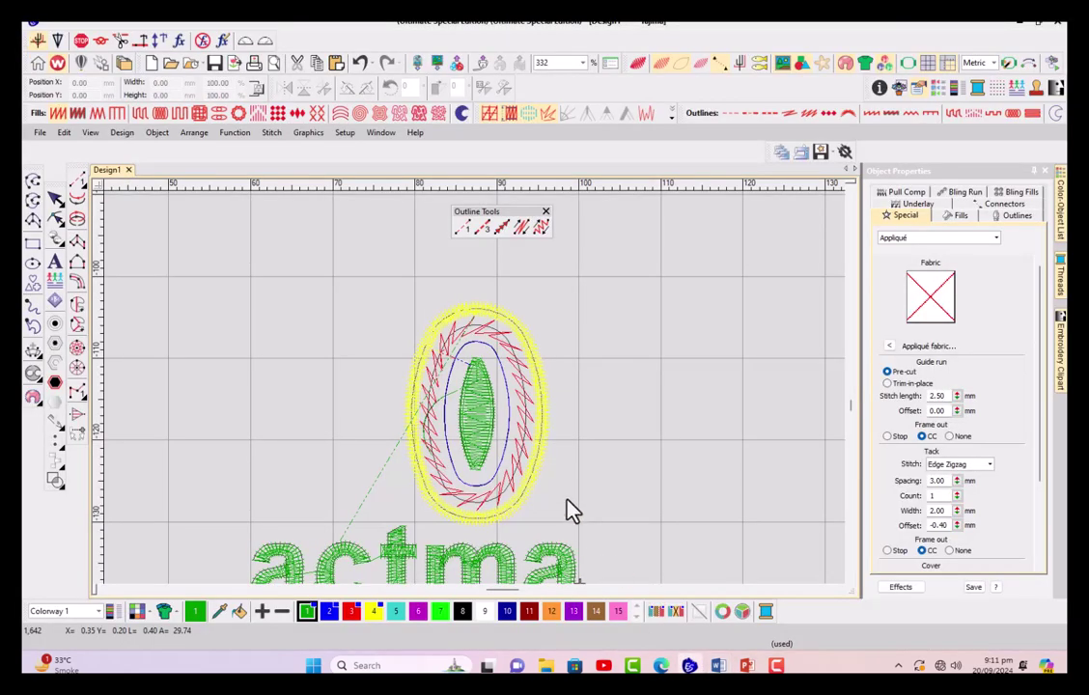
Digitize a four-point Column A satin crescent to the right of the ringed column
scroll(567, 508, down, 2)
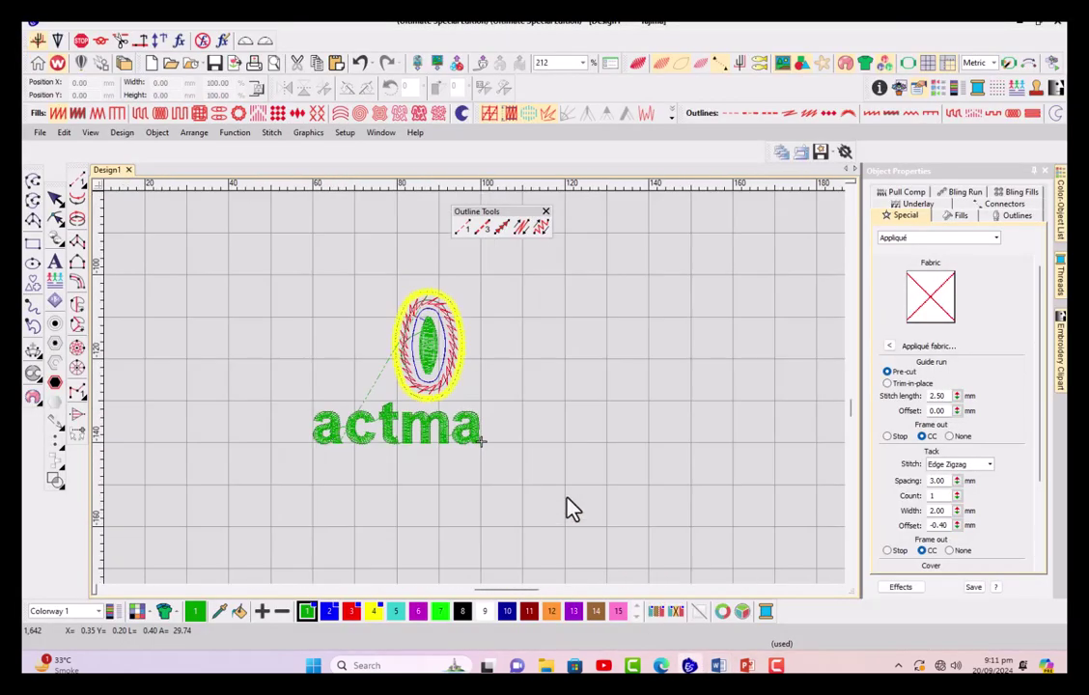
click(78, 241)
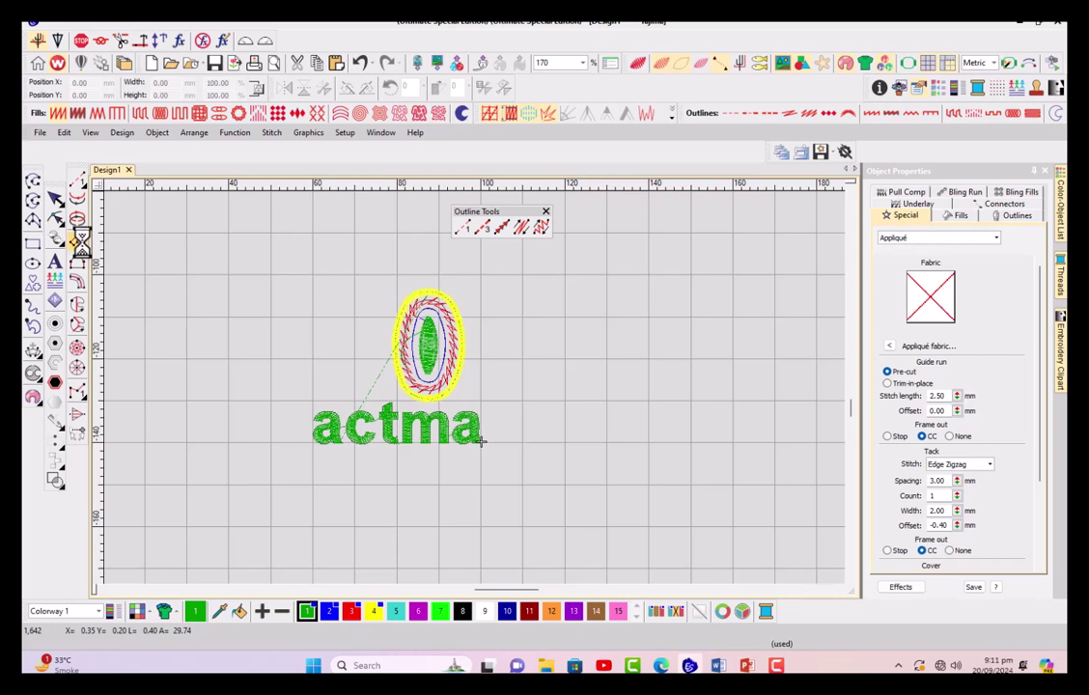
click(576, 346)
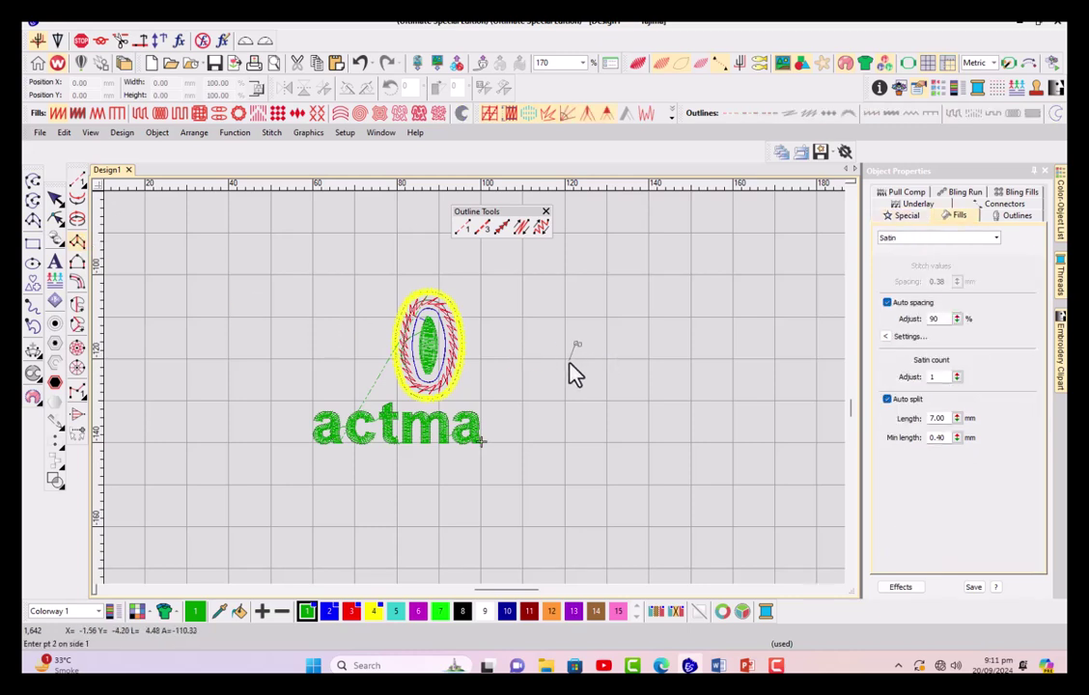
click(564, 369)
click(569, 370)
click(585, 396)
key(Return)
scroll(479, 396, up, 5)
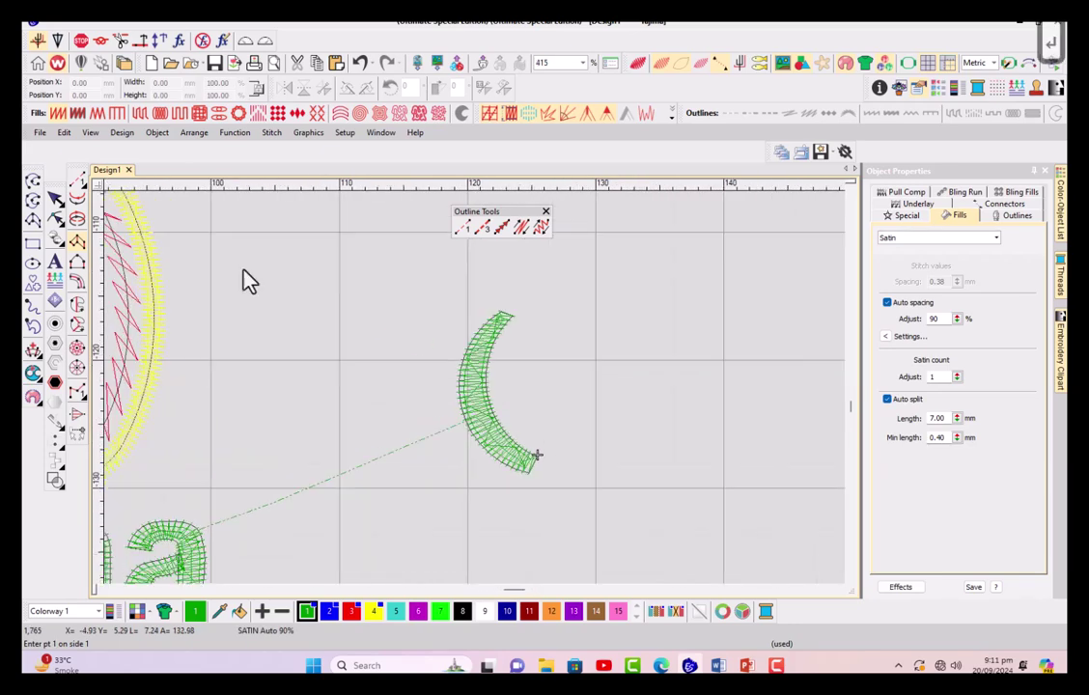
Duplicate the crescent, mirror it horizontally (Ctrl+1) and place it beside the original to form a U
click(55, 198)
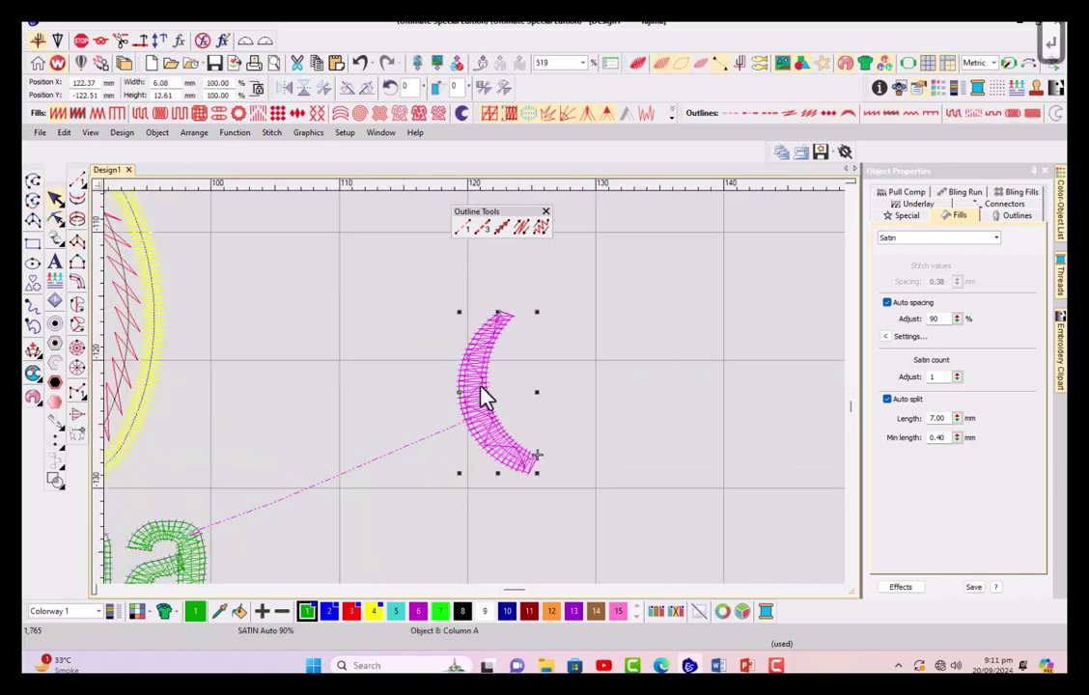
key(ctrl+d)
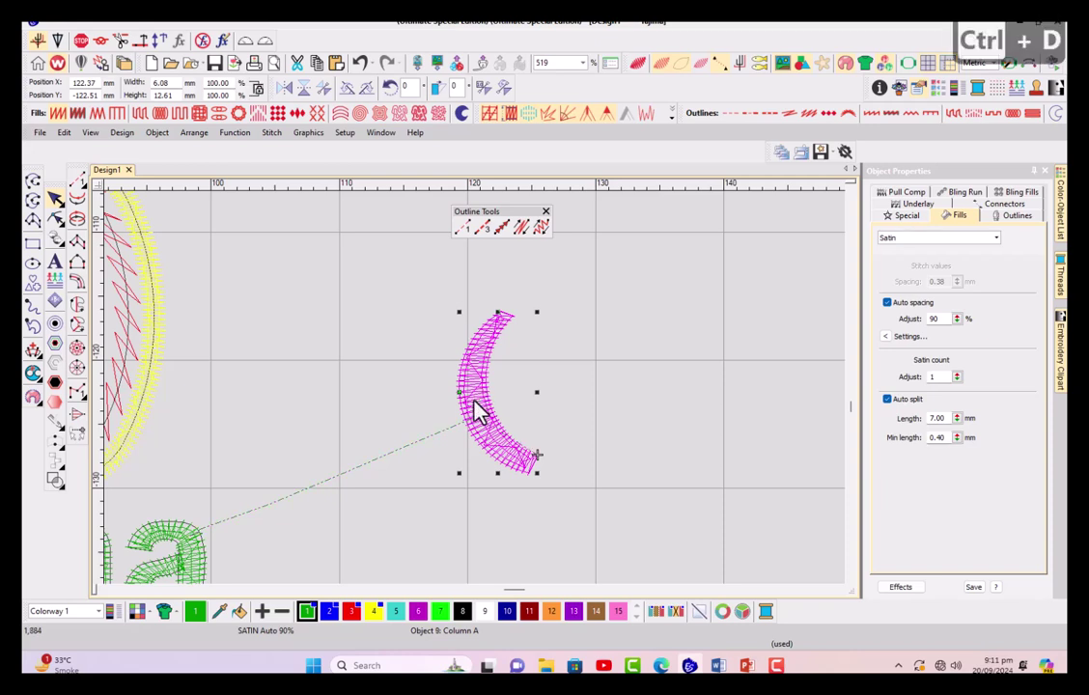
key(ctrl+1)
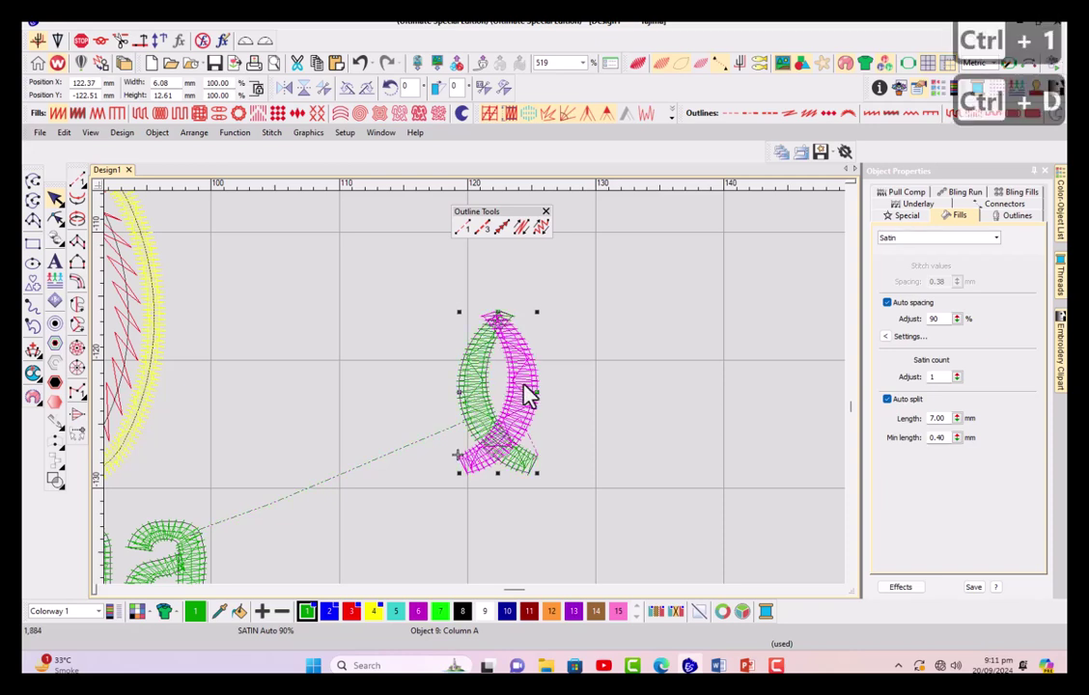
drag(527, 393, 600, 394)
click(405, 302)
Duplicate both crescents, flip the copy vertically (Ctrl+2) and set it on top to form an 8
drag(405, 302, 642, 520)
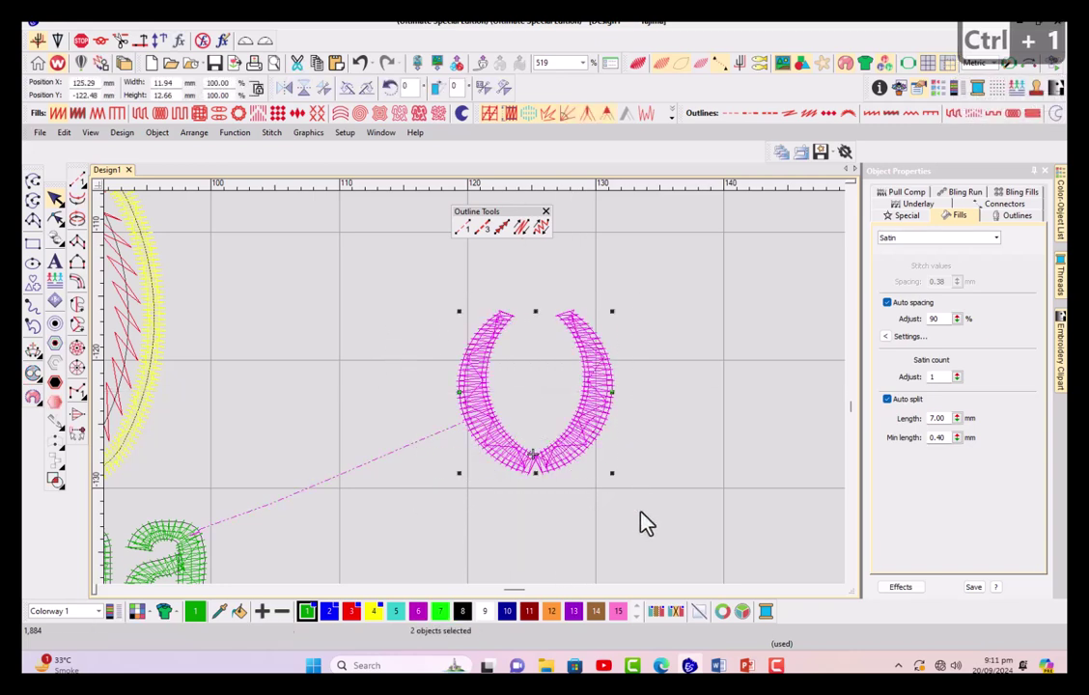
key(ctrl+d)
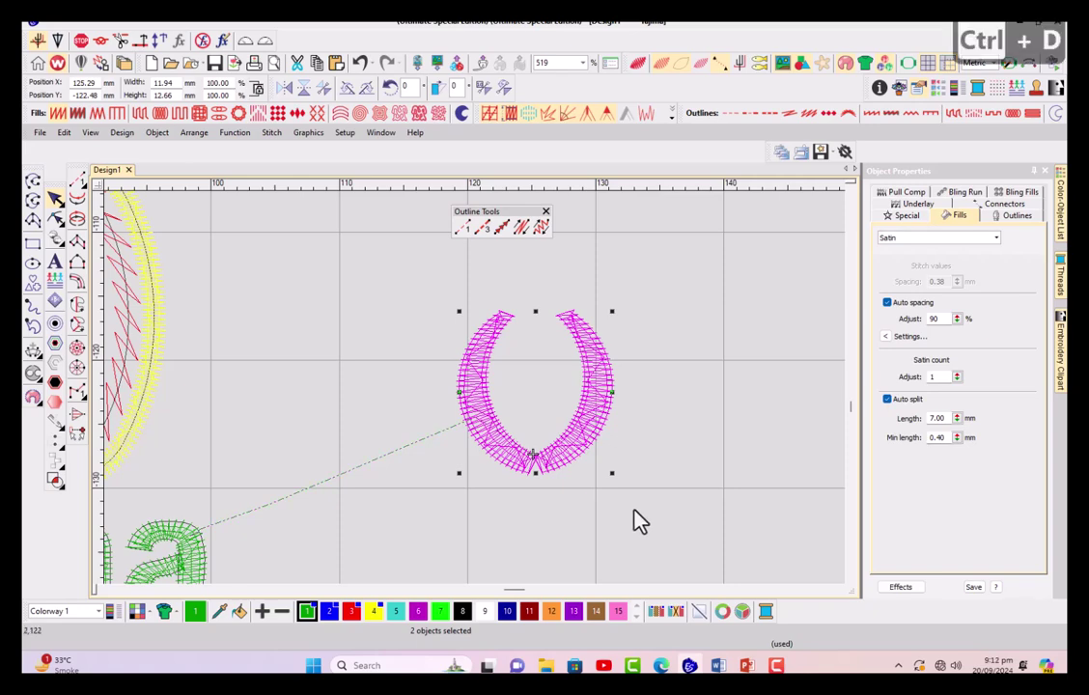
key(ctrl+2)
drag(564, 354, 516, 280)
scroll(473, 396, down, 4)
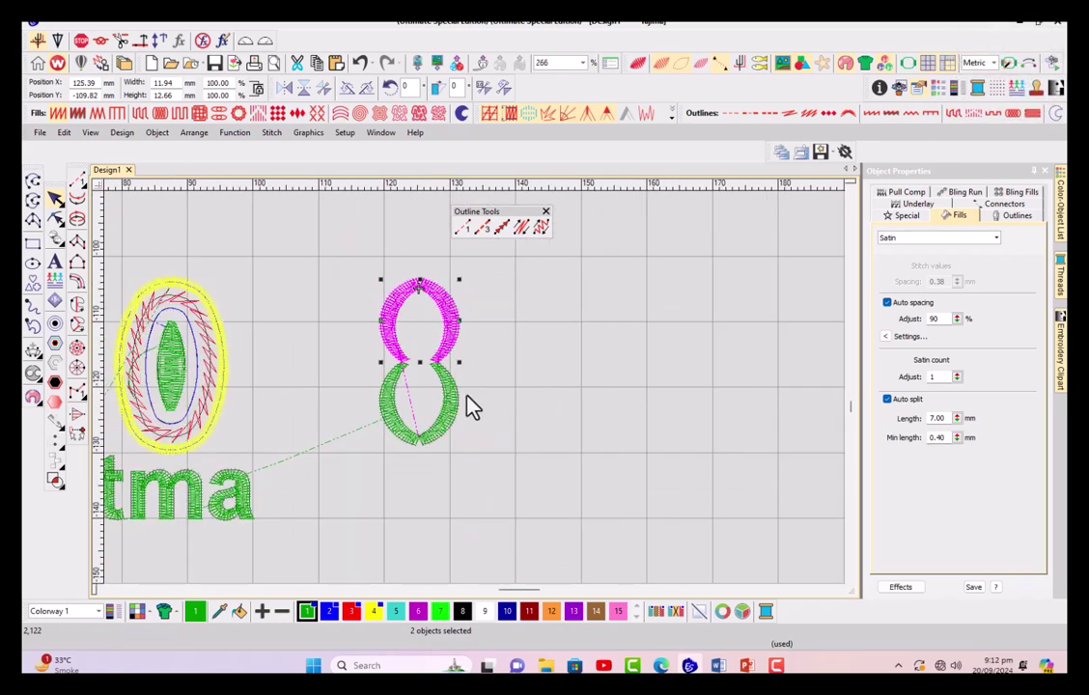
Delete the right-hand crescents and duplicate the remaining stacked pair in place
click(510, 273)
drag(497, 224, 409, 508)
key(Delete)
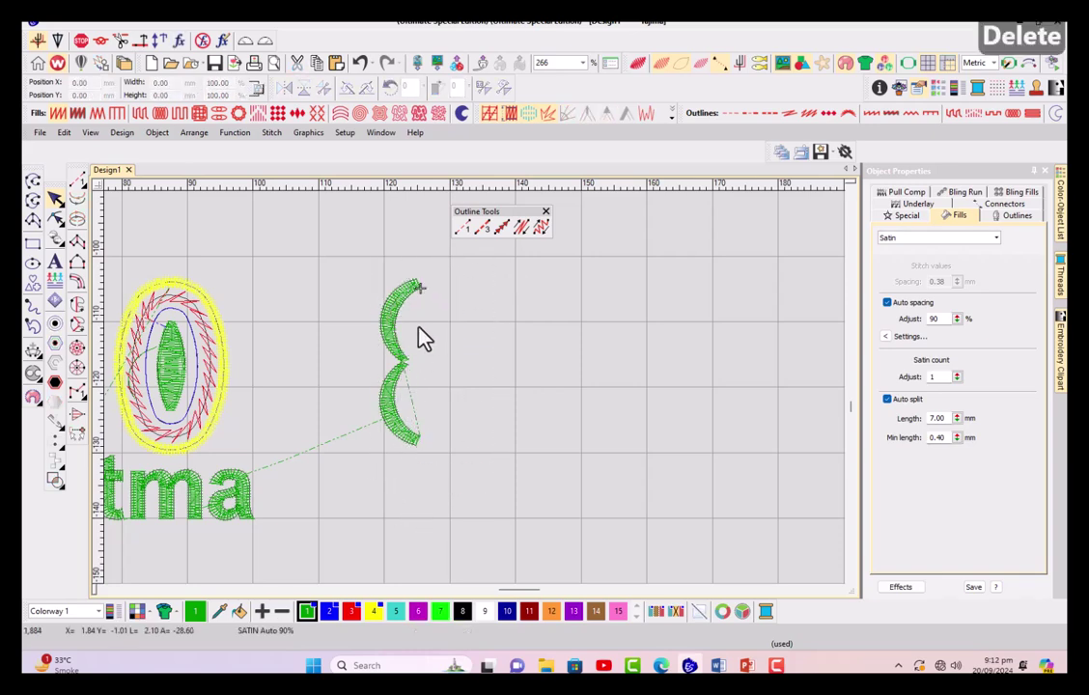
scroll(410, 324, up, 2)
key(ctrl+d)
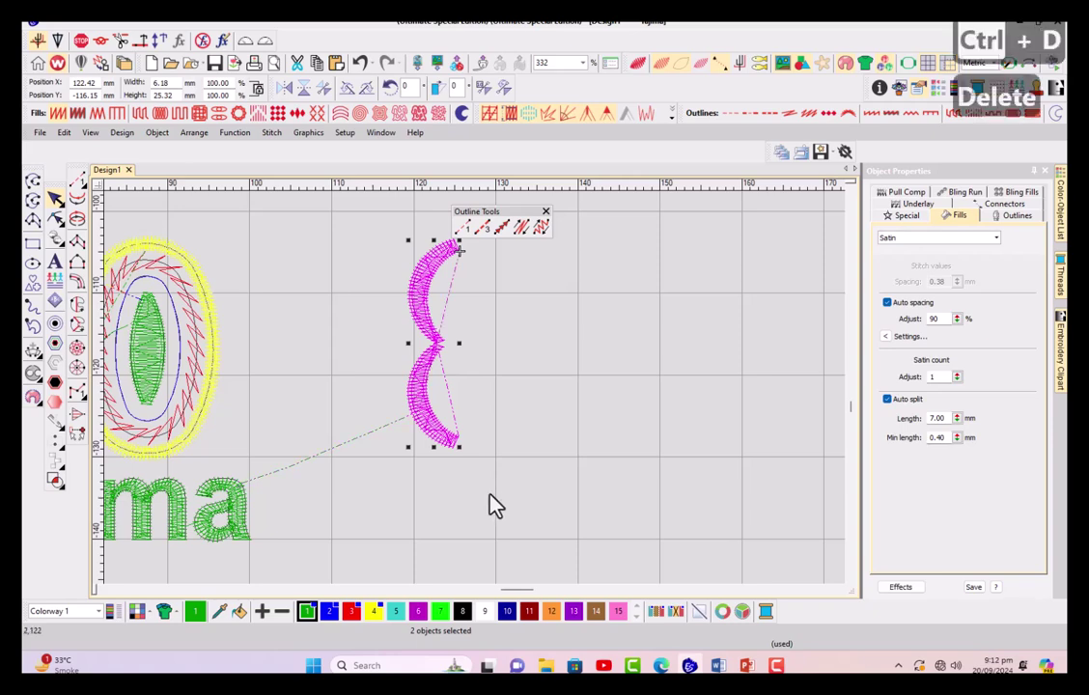
click(718, 665)
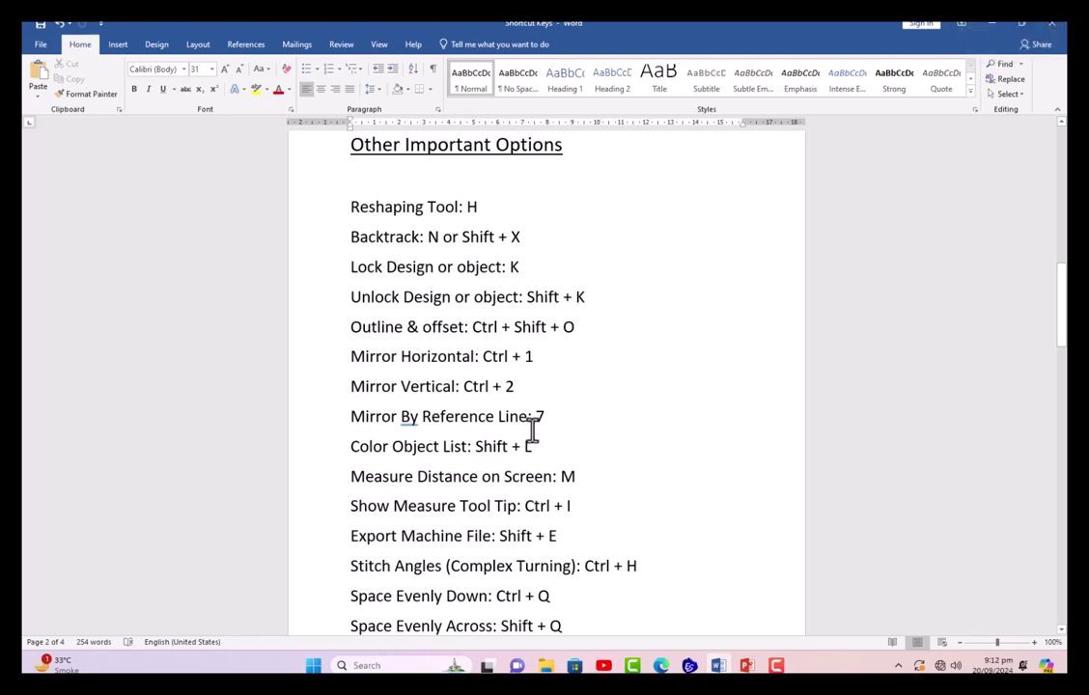
key(alt+Tab)
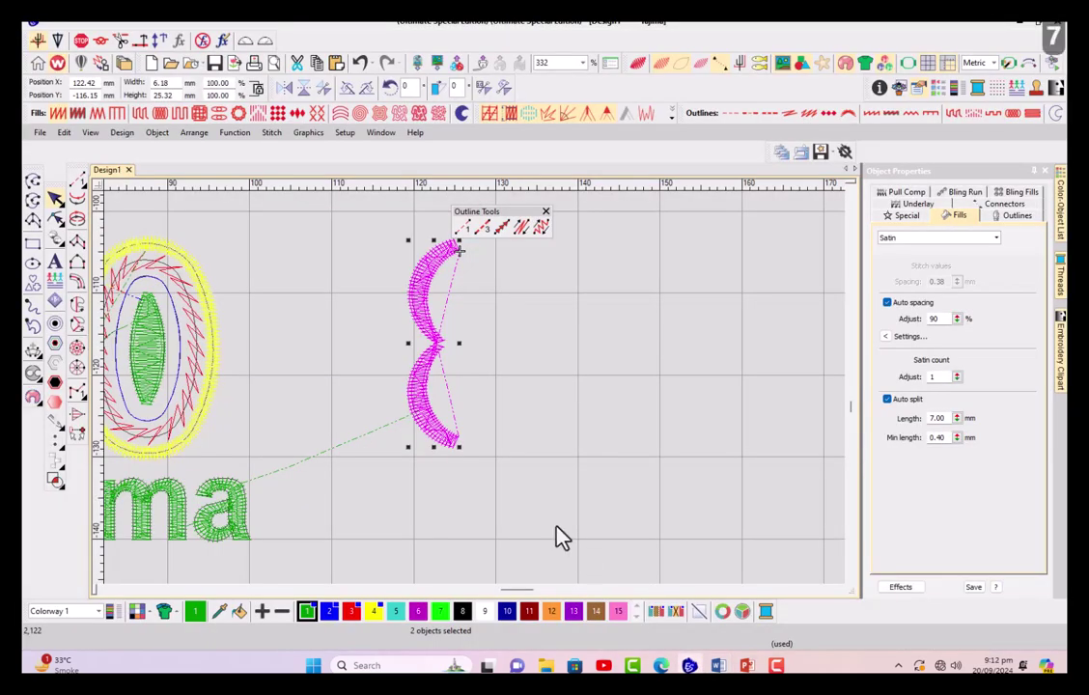
Mirror the bracket across a vertical reference line into an 8, then move its lower-left crescent down-right
key(7)
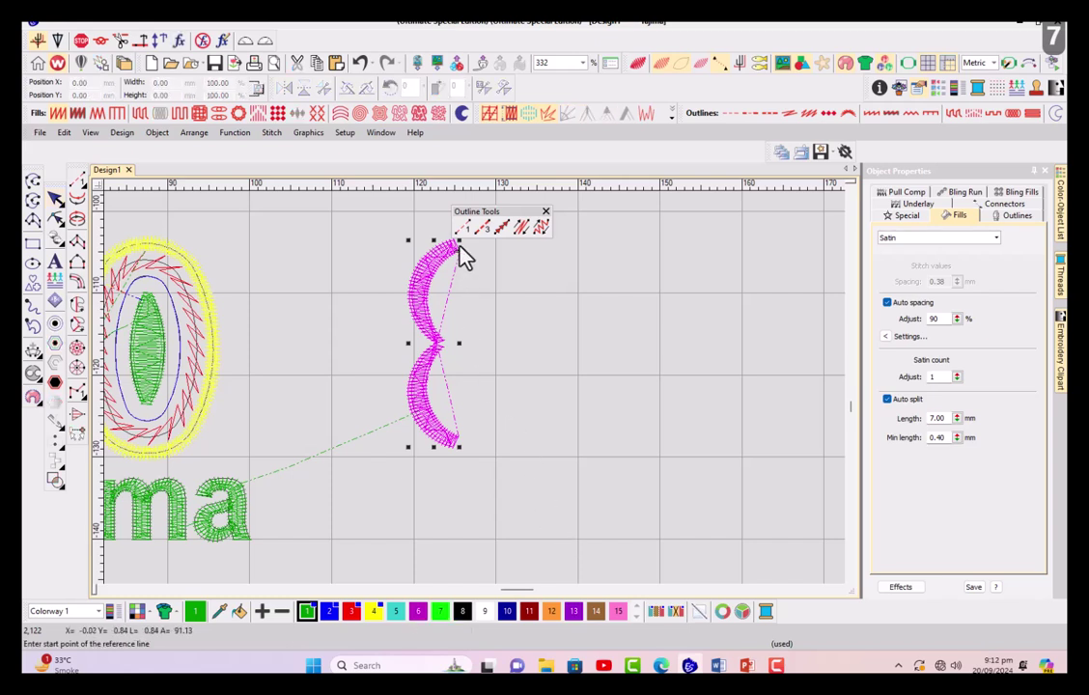
click(460, 249)
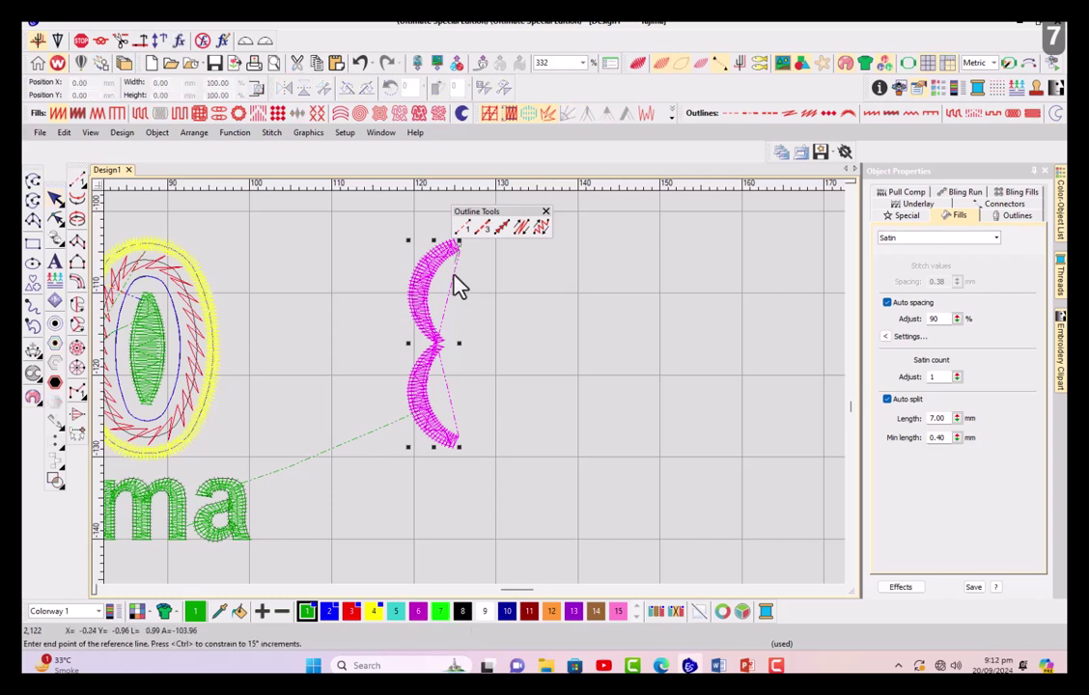
click(461, 476)
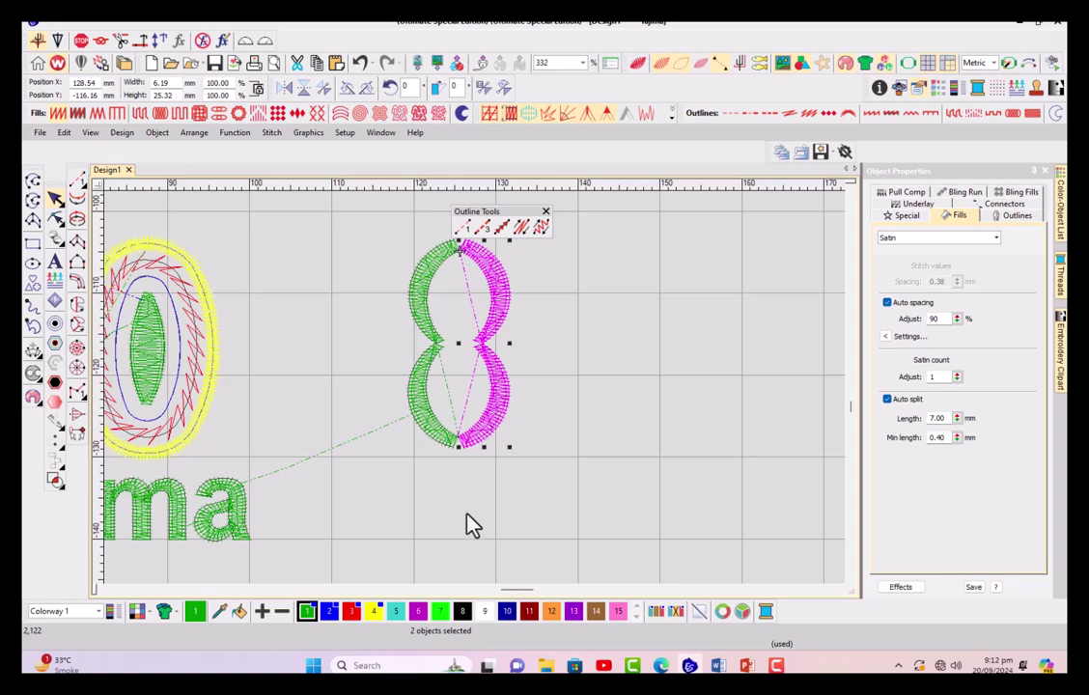
scroll(470, 530, down, 2)
scroll(480, 397, up, 3)
scroll(480, 397, down, 3)
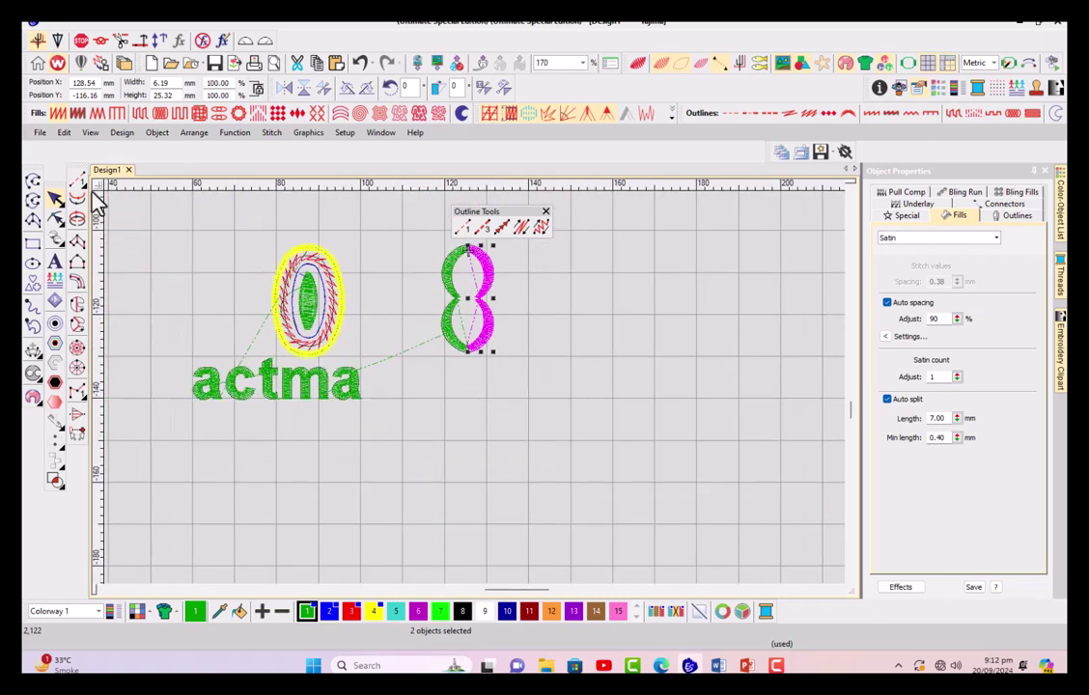
click(50, 190)
drag(450, 348, 582, 439)
Mirror the lower crescent across a reference line, then undo the unwanted result
click(559, 421)
scroll(559, 421, up, 2)
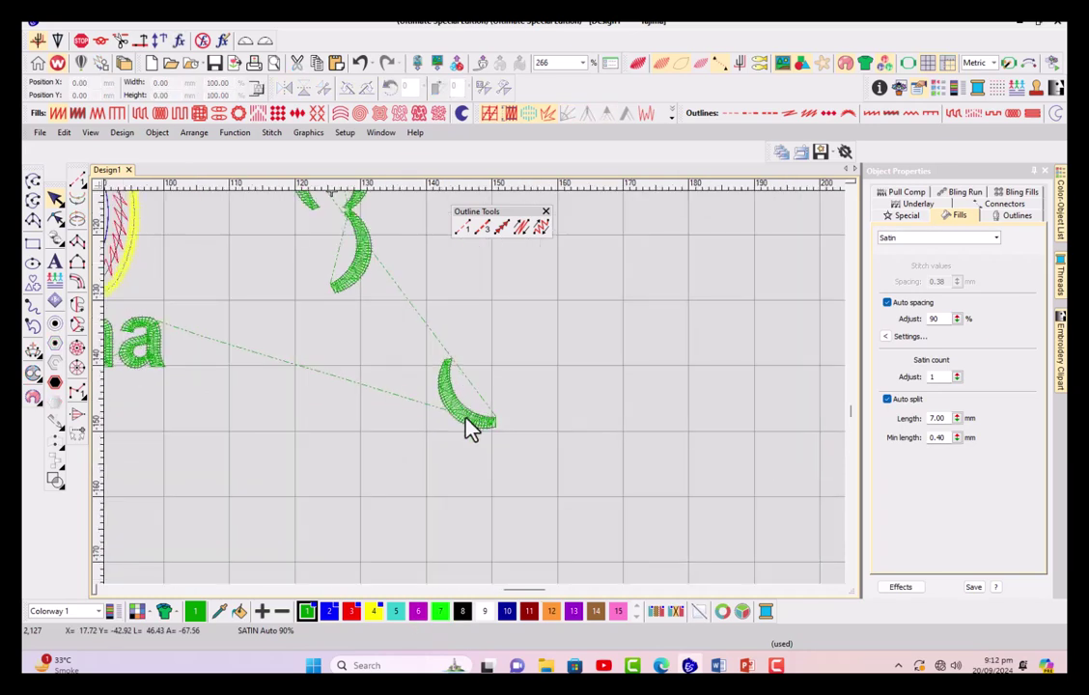
click(468, 427)
key(7)
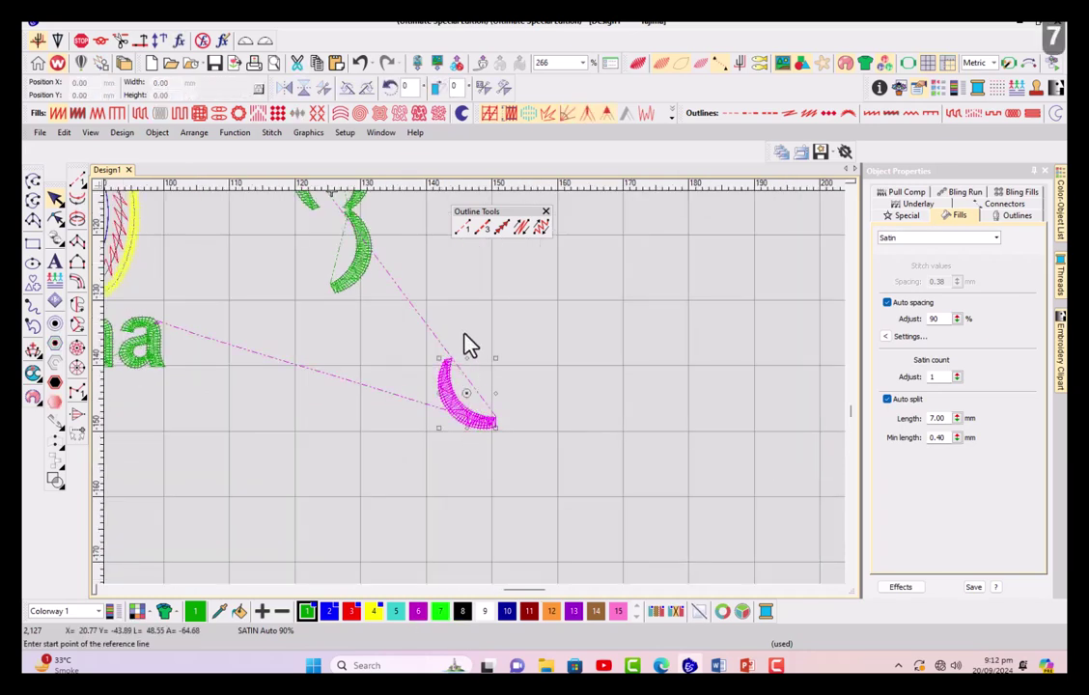
click(461, 334)
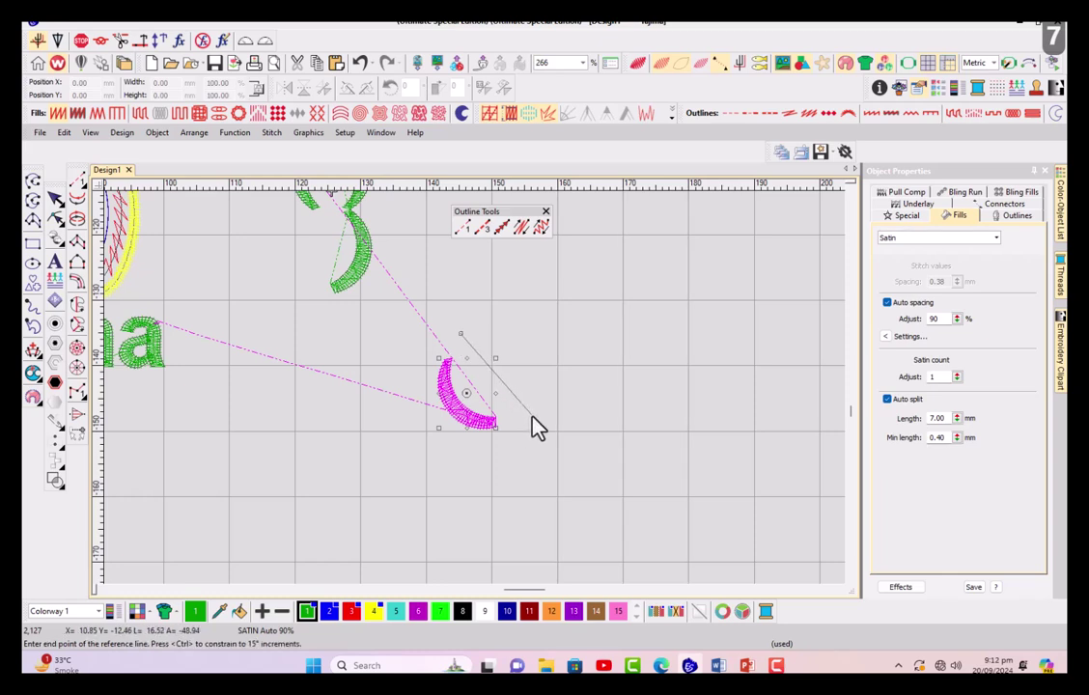
click(532, 419)
click(531, 381)
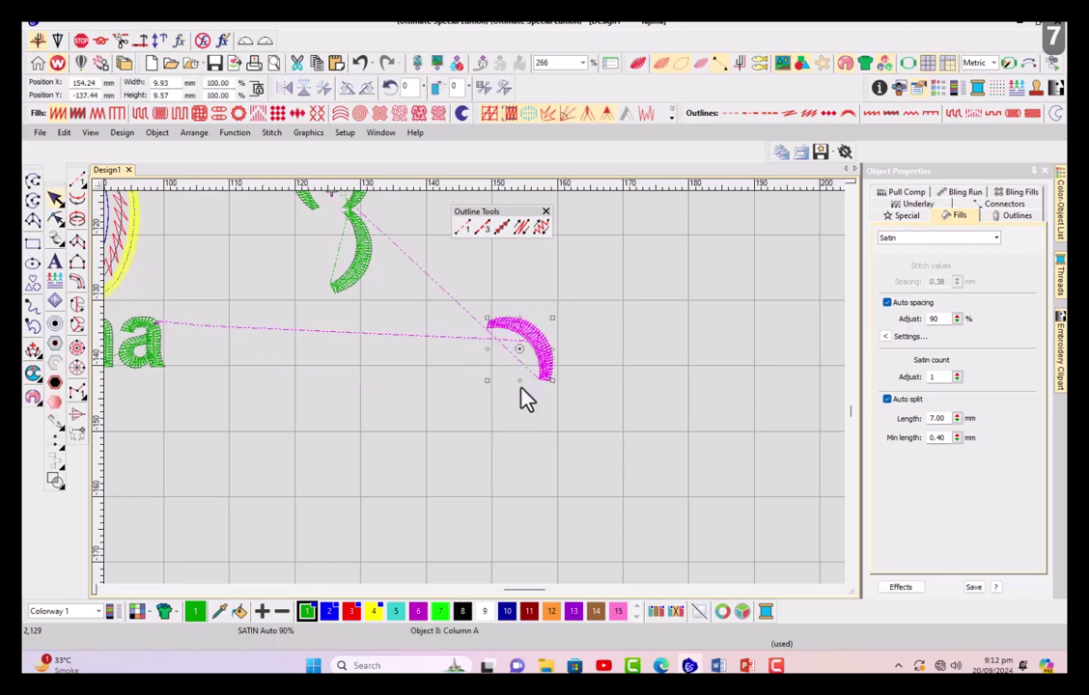
key(ctrl+z)
Duplicate the lower crescent and mirror the copy up and to the right so they face each other
key(ctrl+d)
key(7)
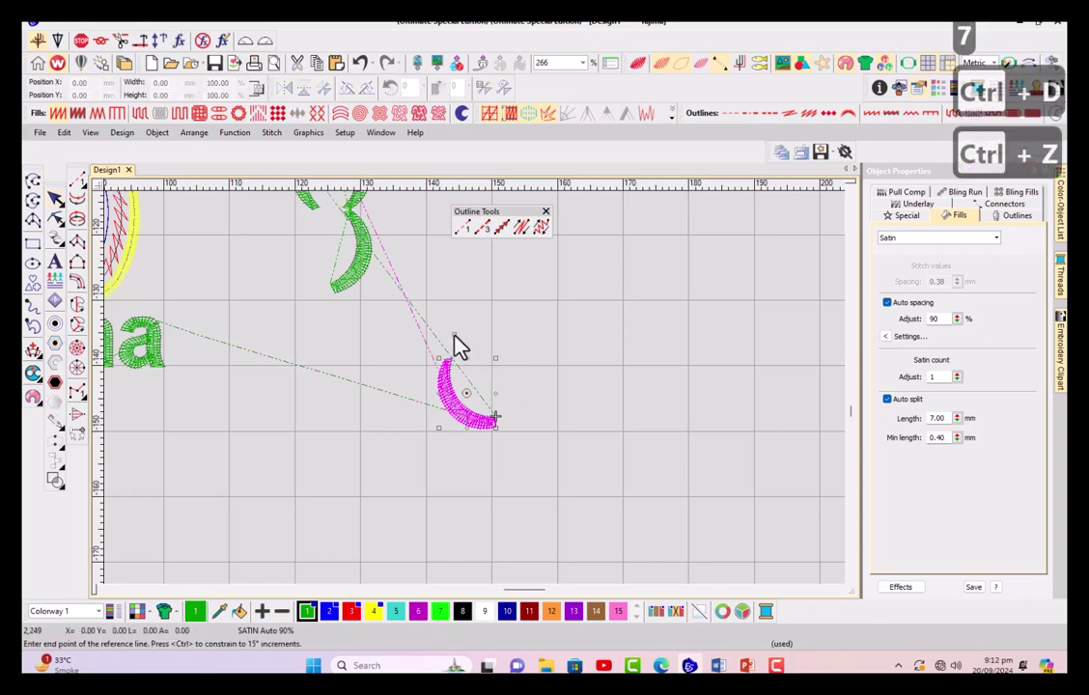
click(525, 423)
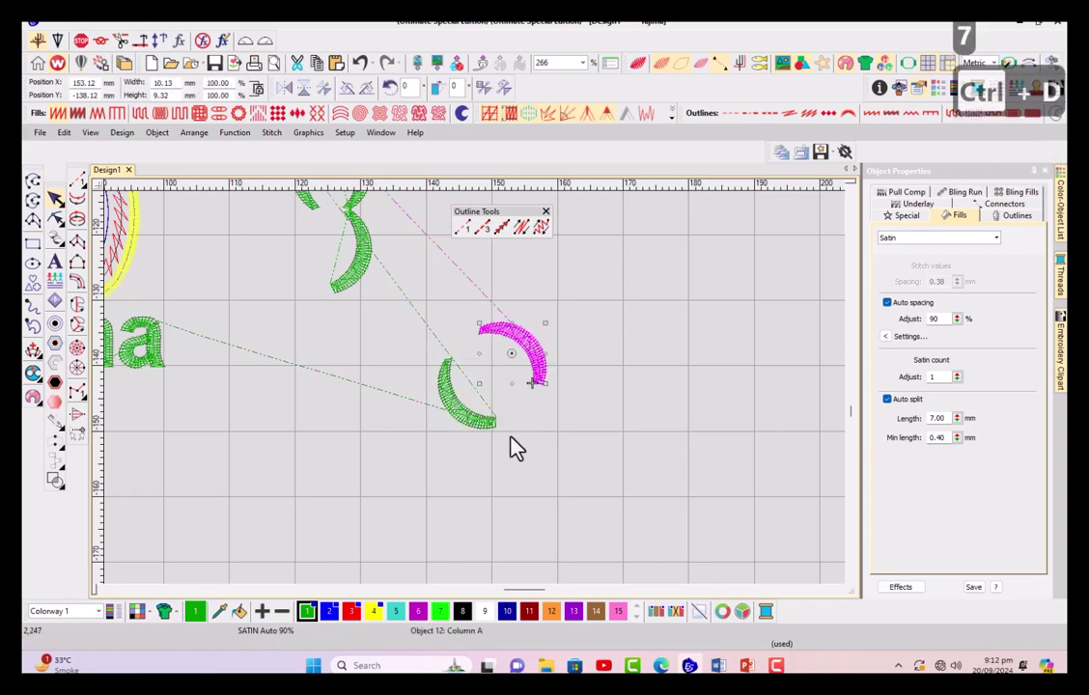
click(718, 665)
Scroll the Shortcut Keys list down to Show Measure Tool Tip and Export Machine File
scroll(531, 483, down, 1)
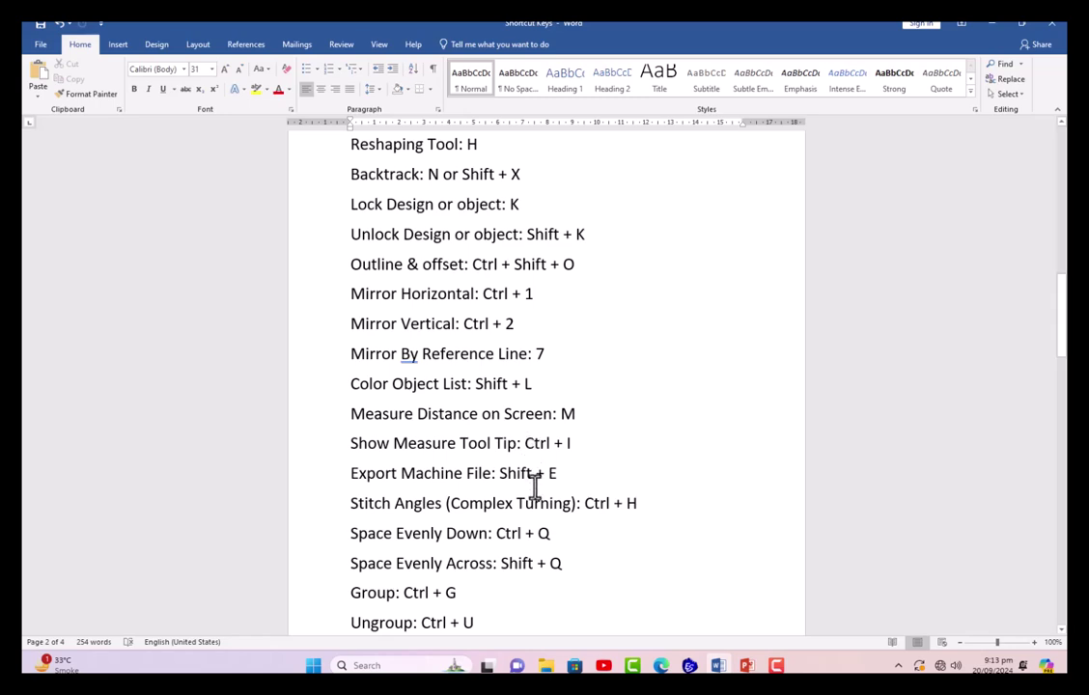
Back in the design, start a measurement from the crescent's tip with M, then cancel it
key(alt+Tab)
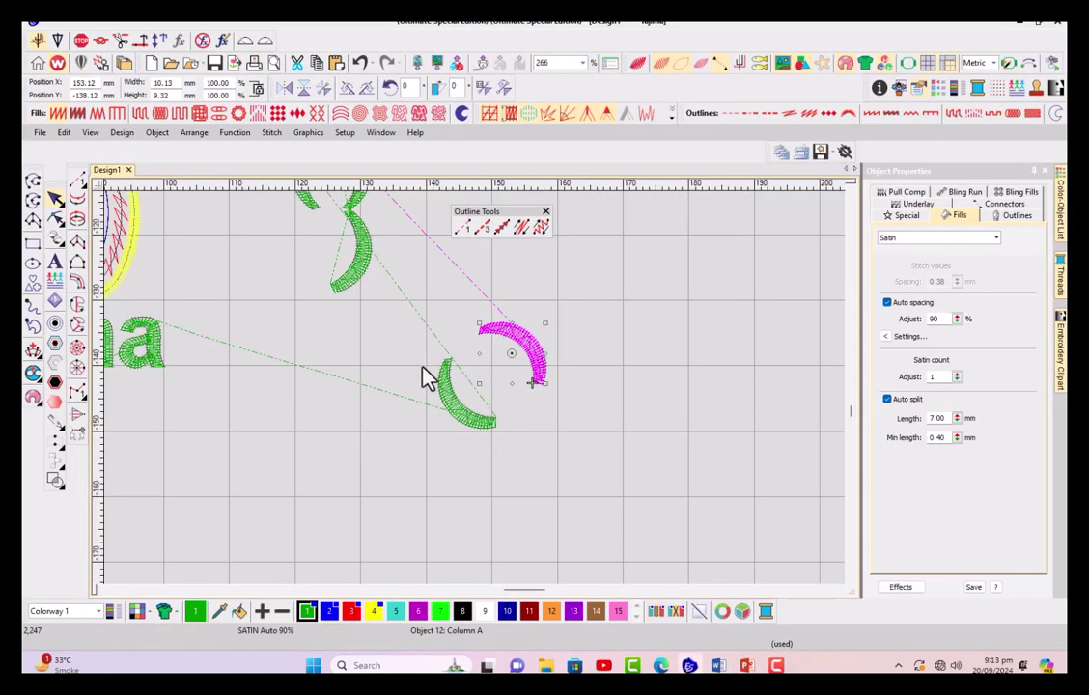
scroll(424, 377, up, 4)
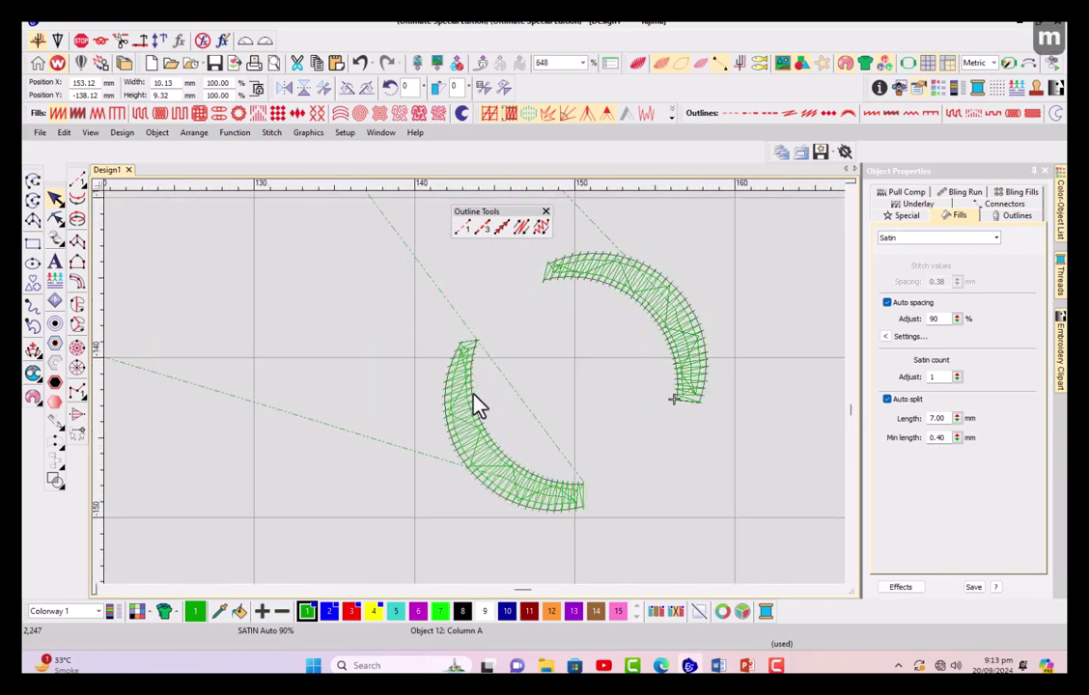
key(m)
drag(458, 340, 285, 344)
scroll(502, 391, right, 3)
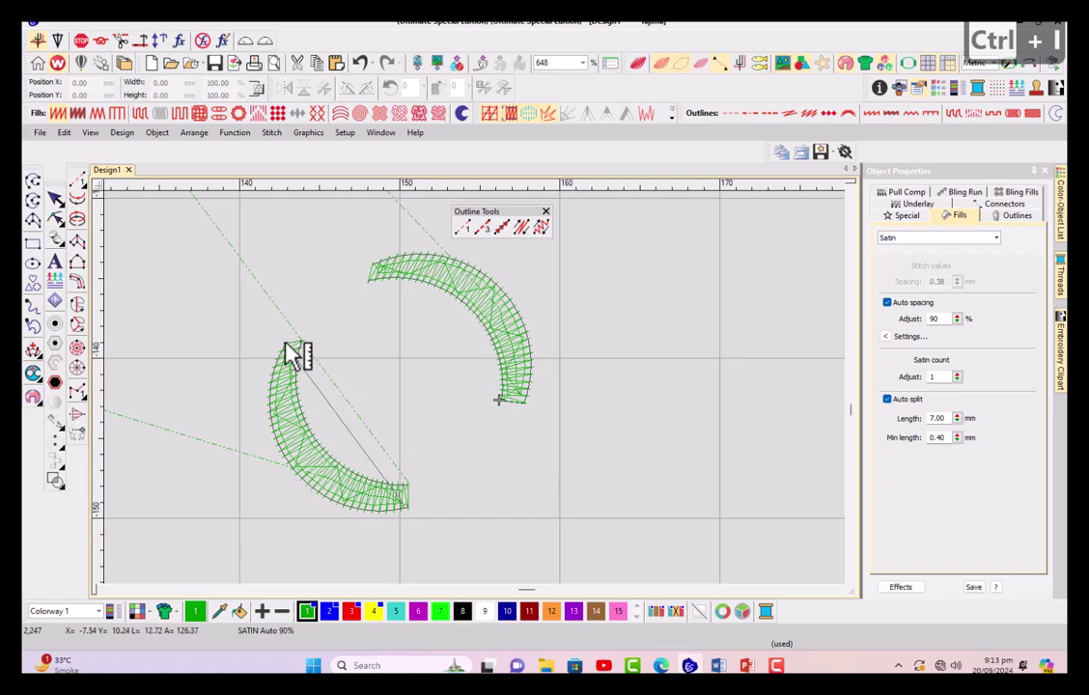
key(Escape)
Measure the lower crescent tip to tip with the measure tooltip on, about 12.7 mm
drag(287, 346, 409, 506)
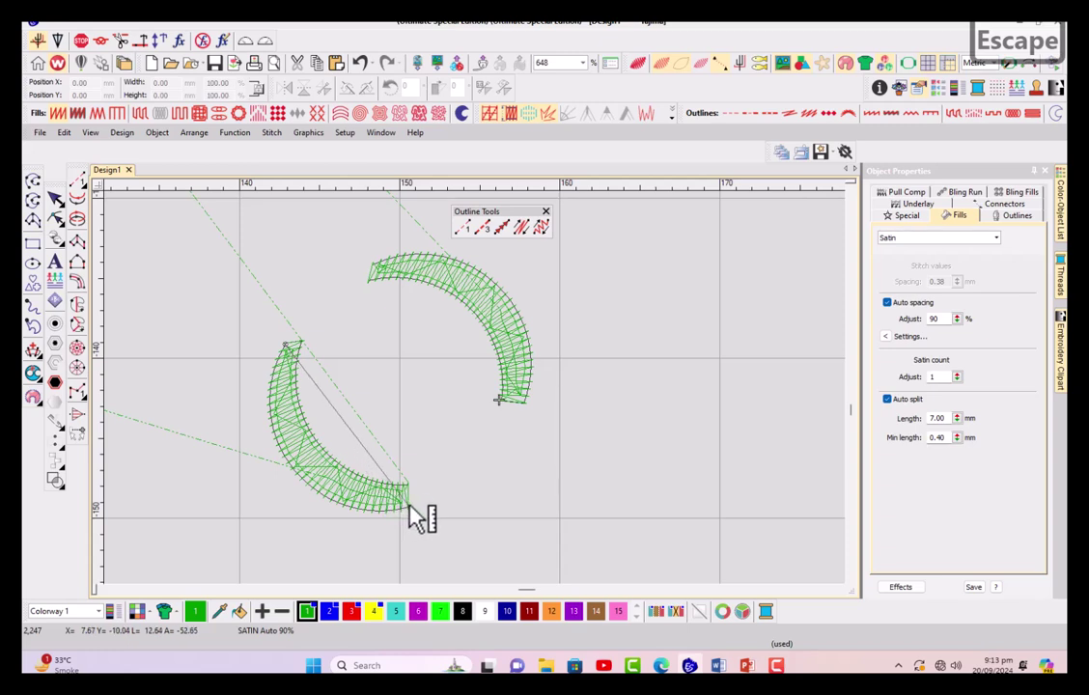
key(ctrl+i)
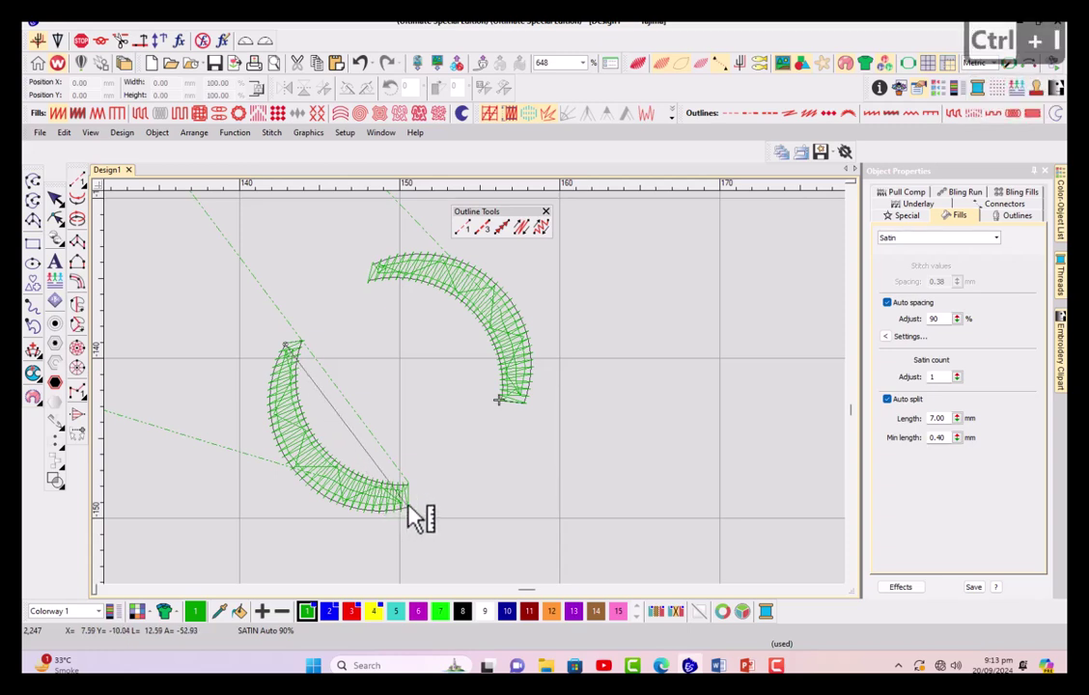
key(Escape)
key(ctrl+i)
click(282, 340)
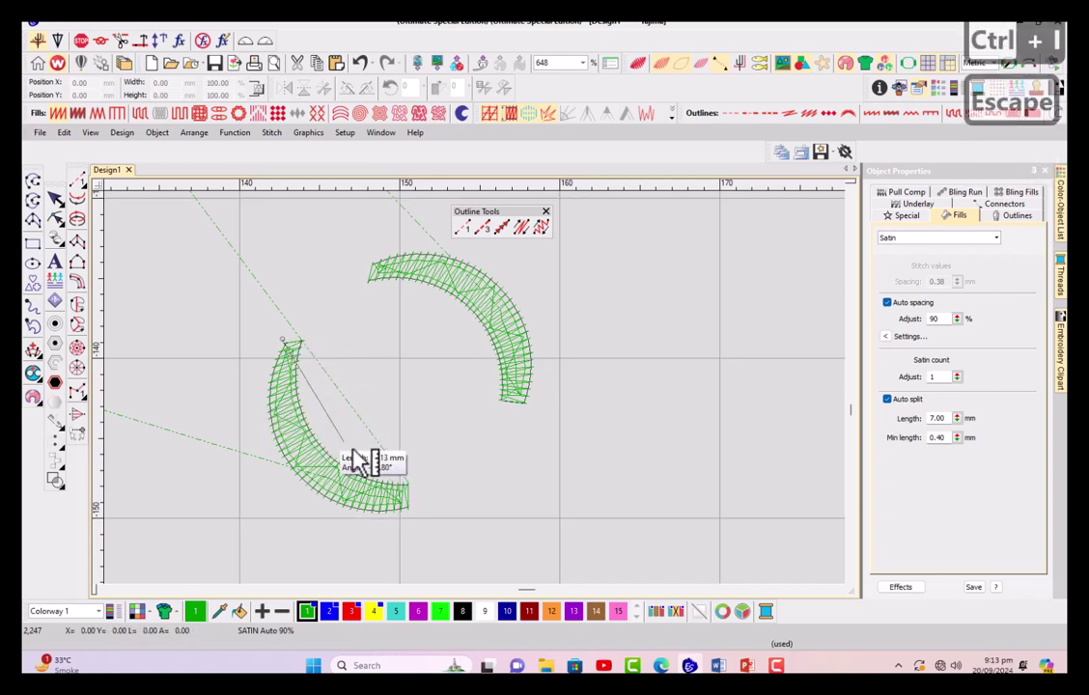
click(405, 509)
key(Escape)
key(Escape)
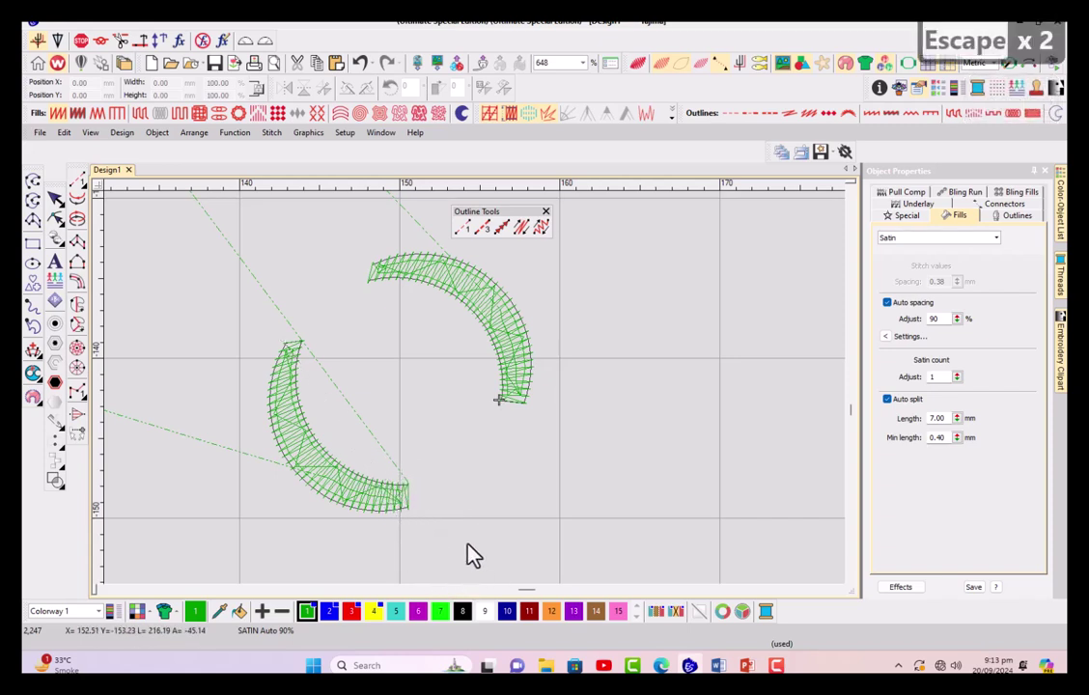
Read the Shortcut Keys document down to Apply to Closest Join
mouse_move(718, 665)
click(720, 584)
scroll(550, 434, down, 1)
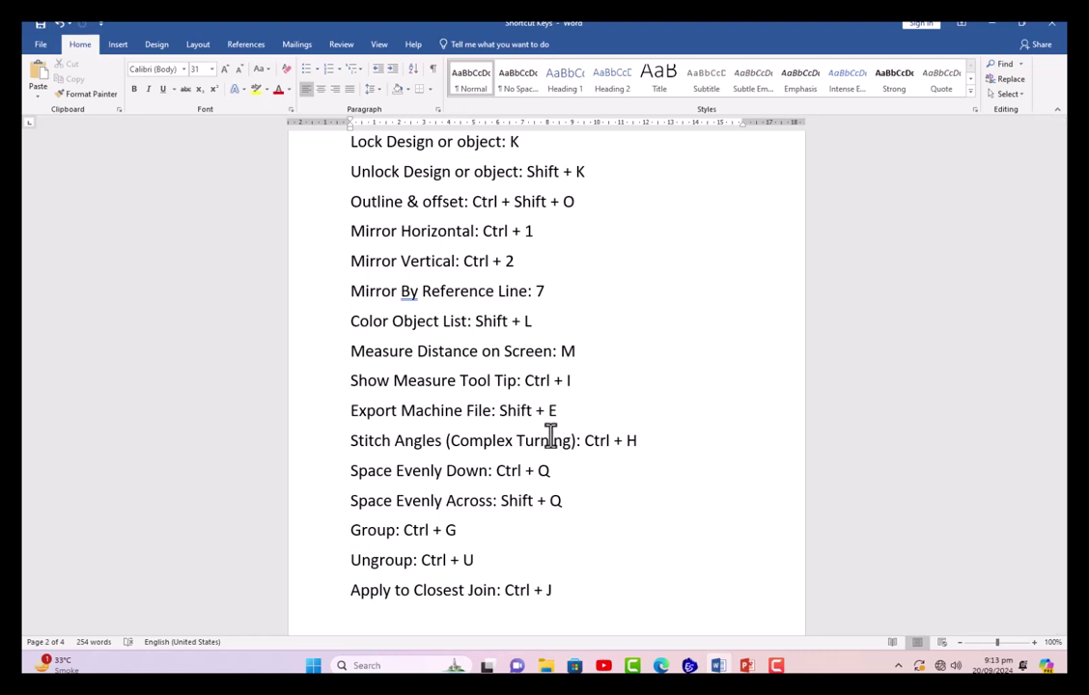
scroll(550, 436, down, 2)
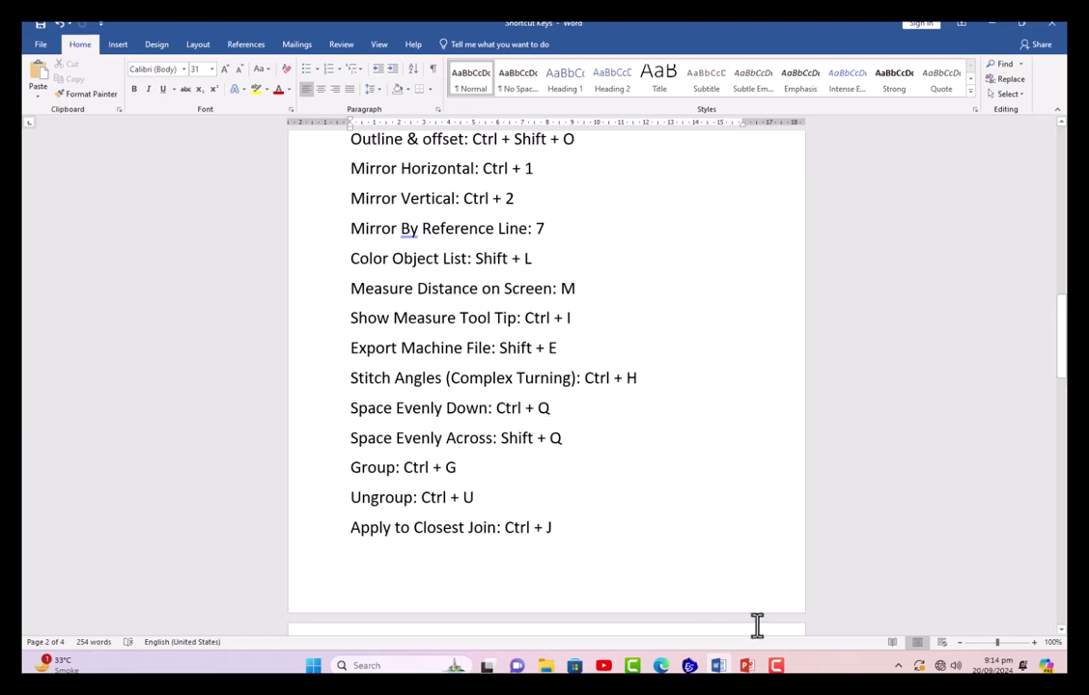
Return to the design, zoom out and drag two crescents rightward to start a horizontal row
click(776, 665)
scroll(573, 512, down, 2)
scroll(474, 391, down, 2)
drag(493, 371, 589, 290)
drag(384, 305, 699, 294)
Line up three crescents in a row and space them evenly across
click(585, 293)
drag(571, 289, 489, 285)
drag(461, 400, 558, 309)
click(744, 253)
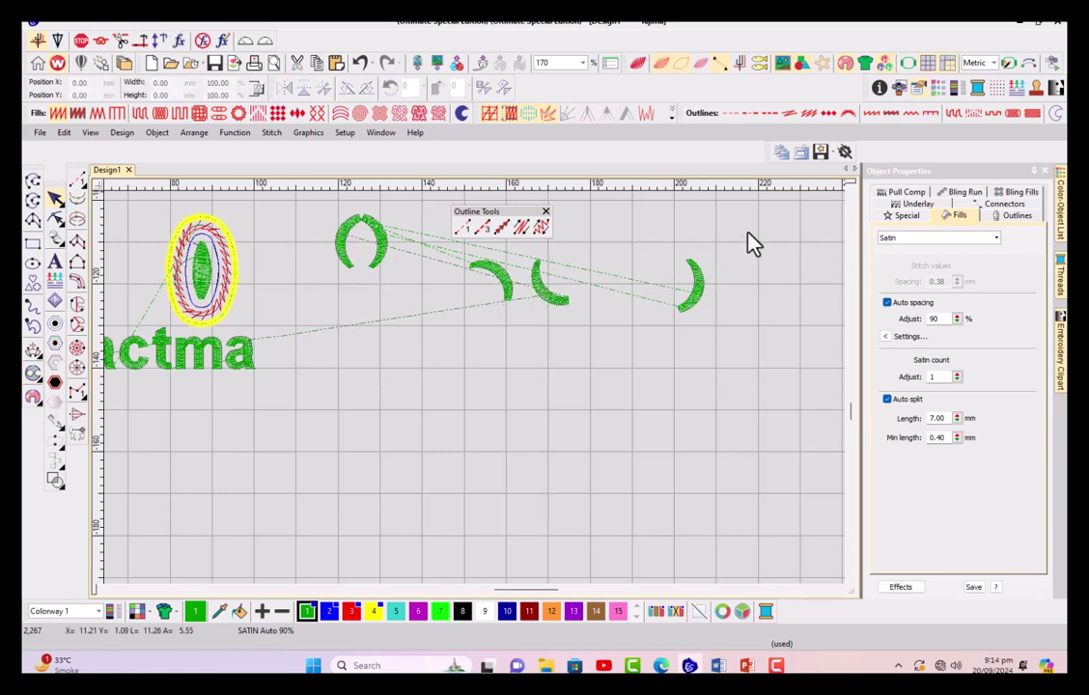
drag(746, 235, 439, 346)
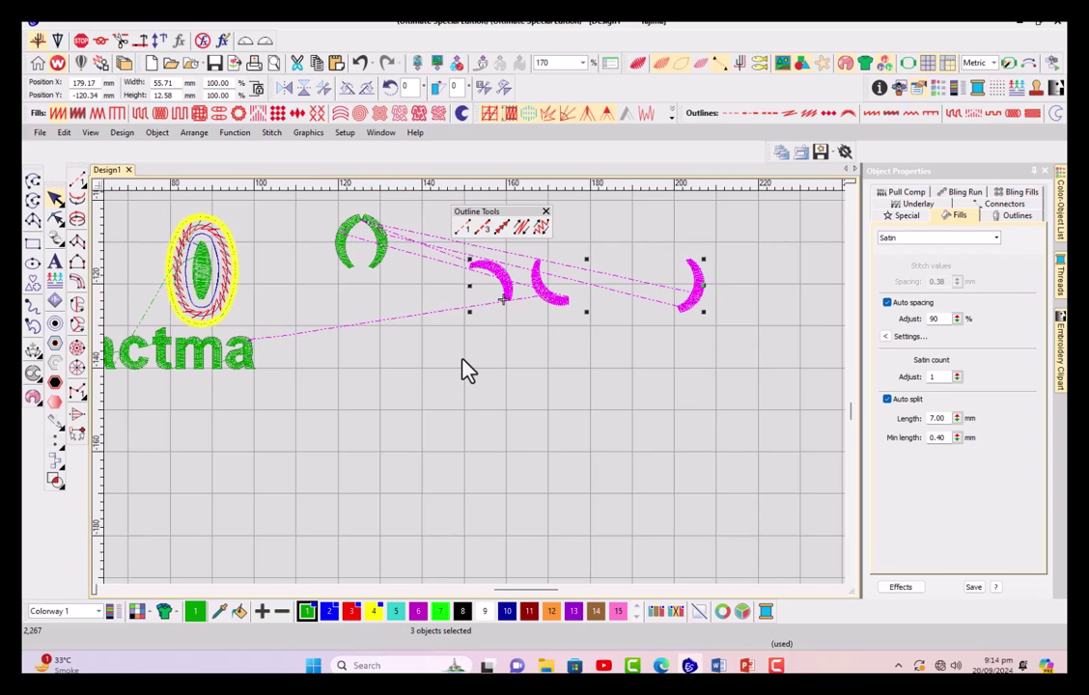
key(ctrl+shift+h)
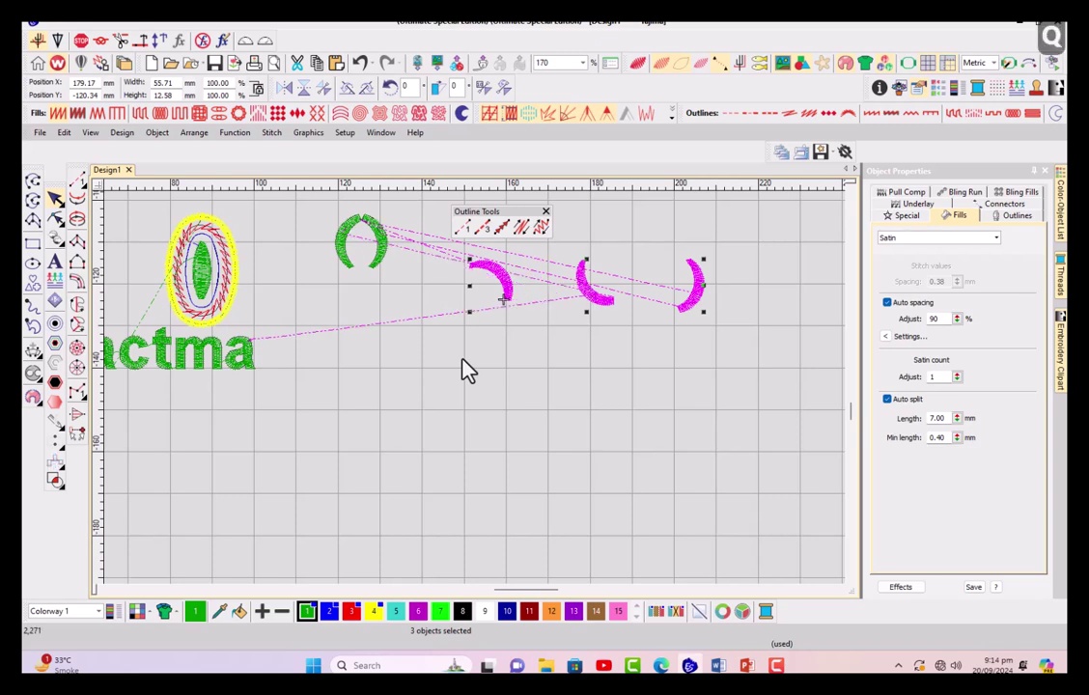
Copy the rightmost crescent twice downward and space that column evenly down with Ctrl+Q
click(558, 362)
click(696, 307)
drag(697, 307, 687, 483)
drag(746, 254, 649, 502)
key(ctrl+q)
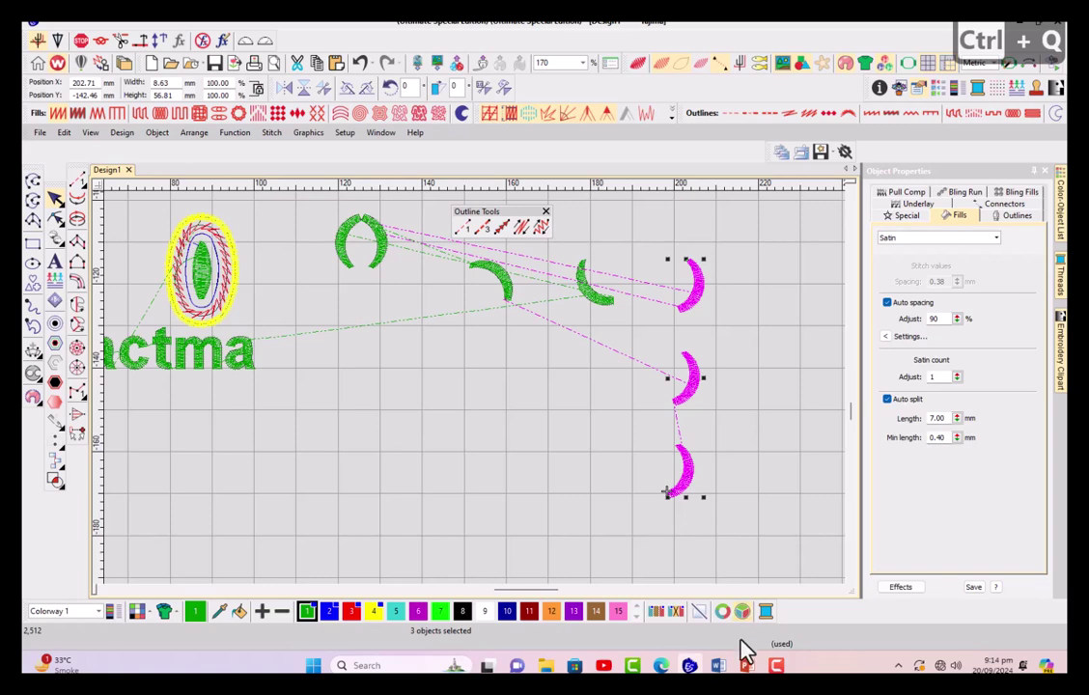
Scroll Word's Shortcut Keys list down to Viewing Design, from True View On/Off: T to Zoom (Marquee): B
click(718, 665)
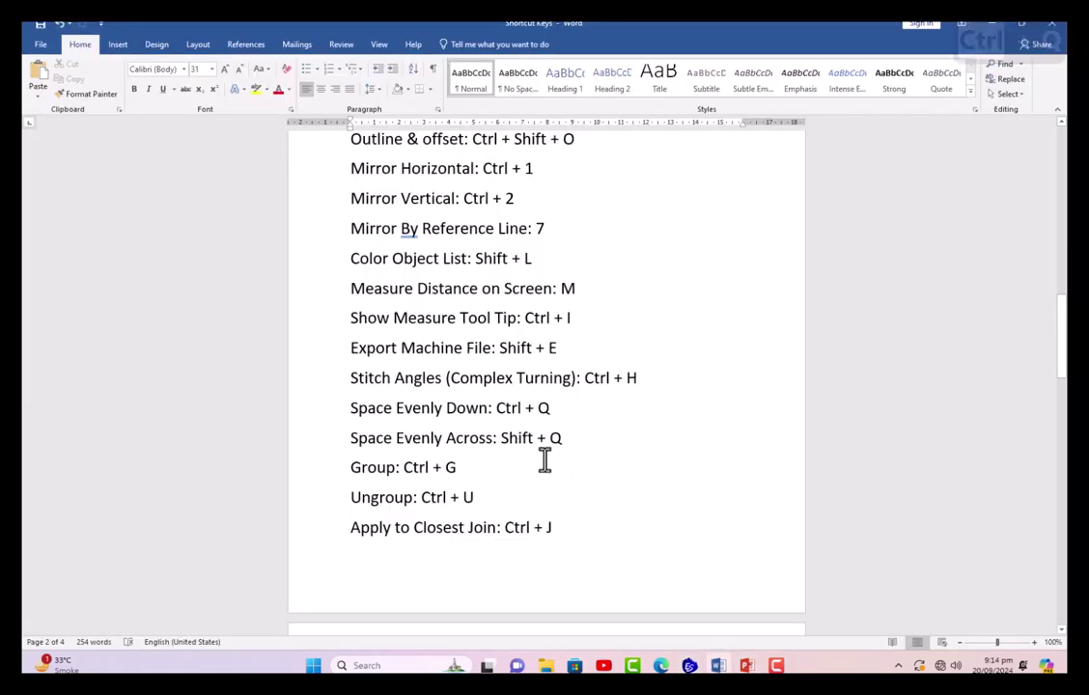
scroll(542, 457, down, 1)
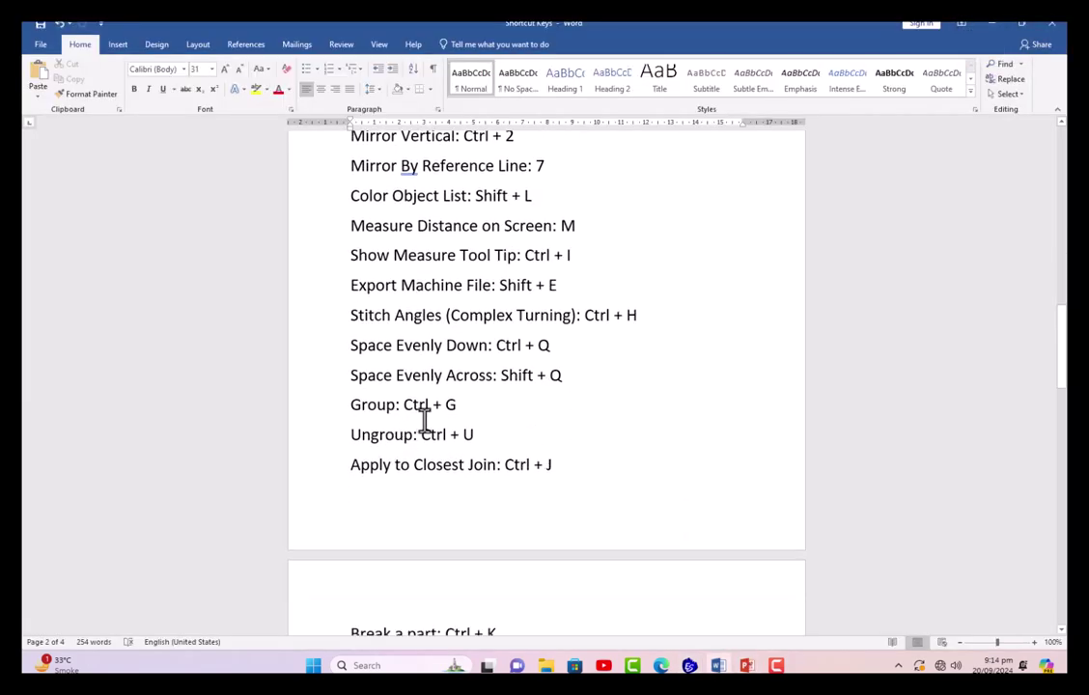
scroll(421, 426, down, 1)
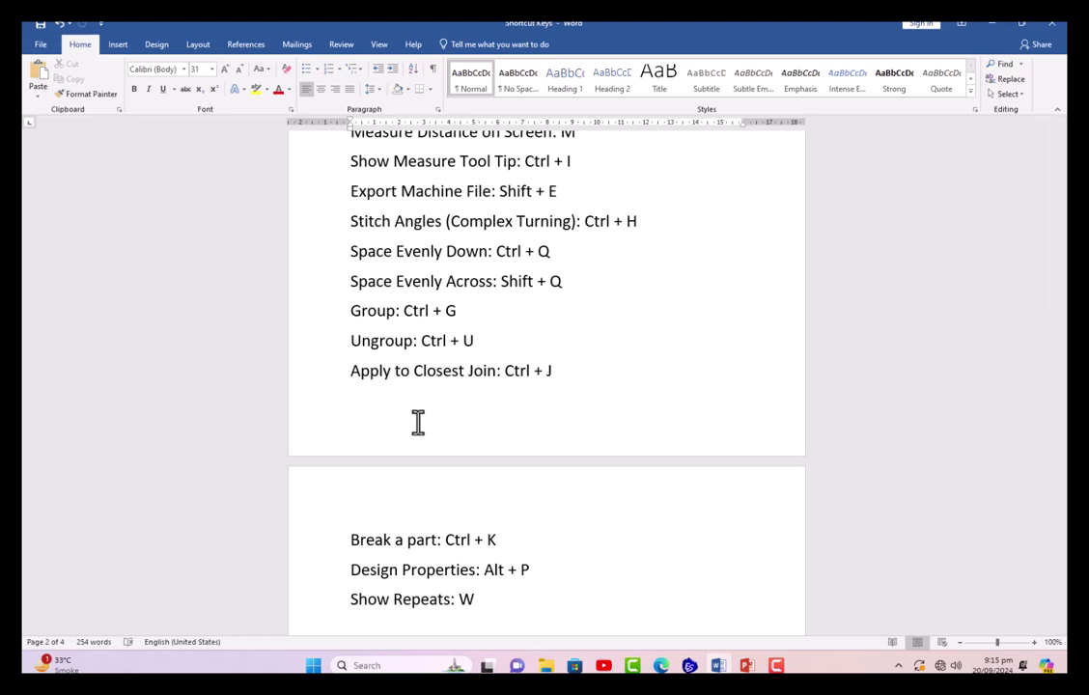
scroll(418, 422, down, 3)
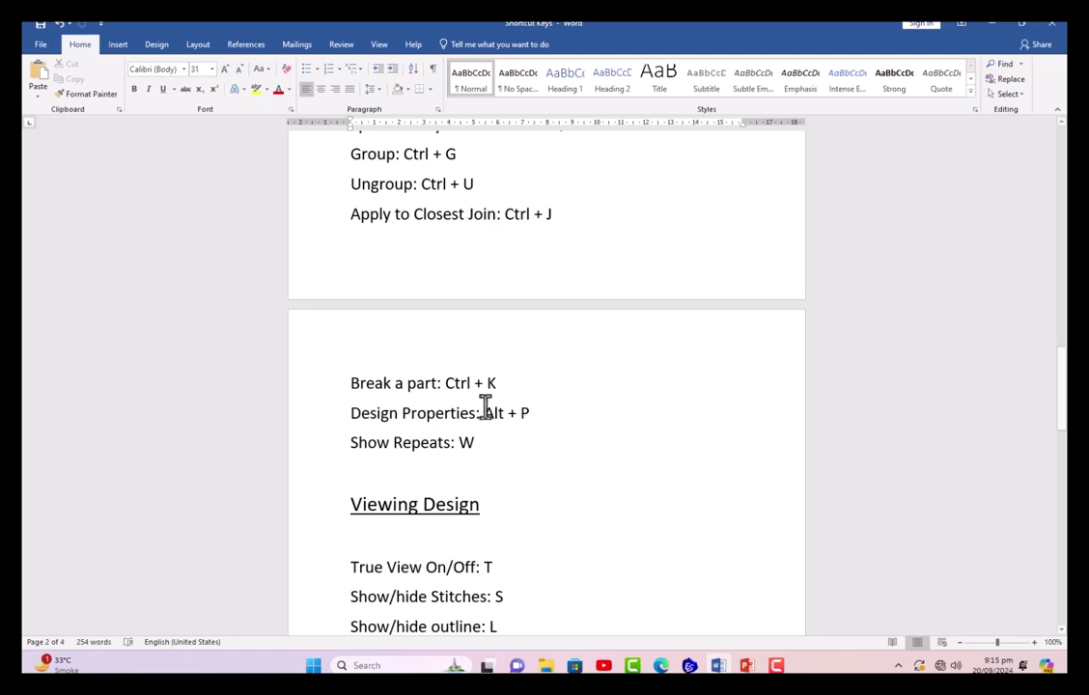
scroll(440, 464, down, 5)
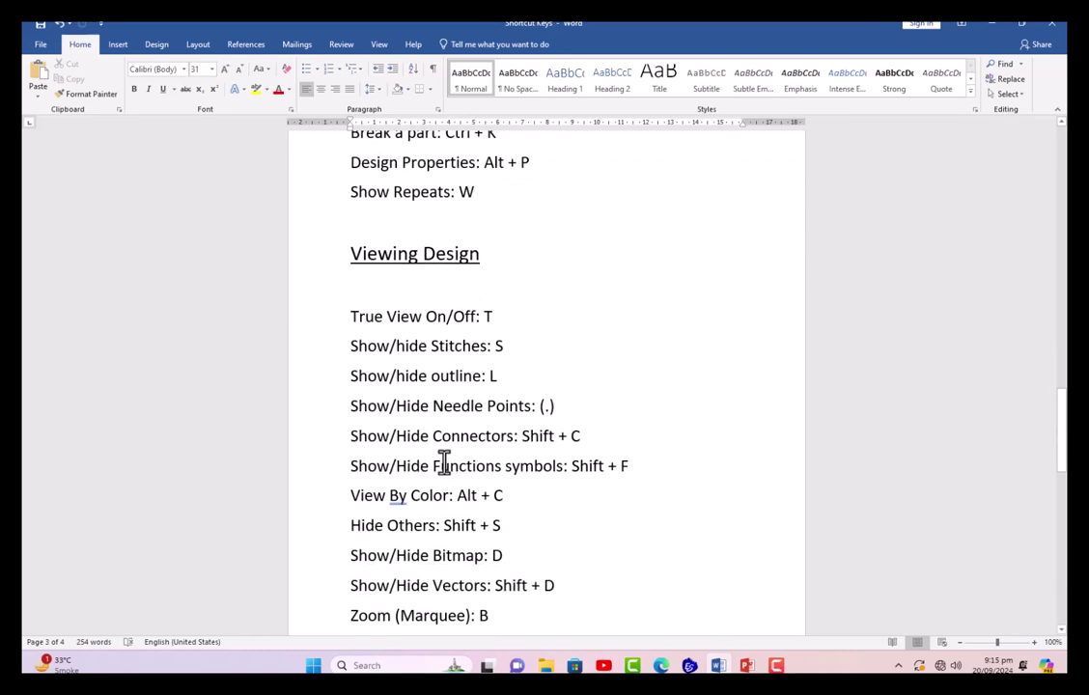
Toggle the crescent's stitch display (S) and outline display (L), zooming in on the satin
click(688, 665)
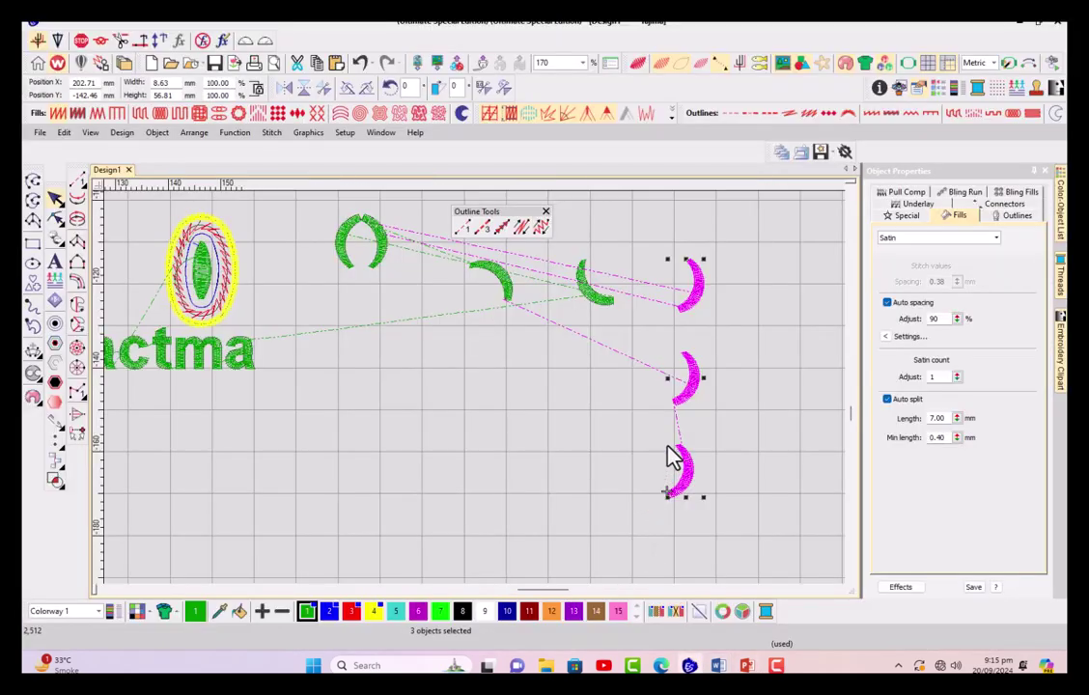
scroll(480, 398, up, 1)
scroll(509, 503, up, 3)
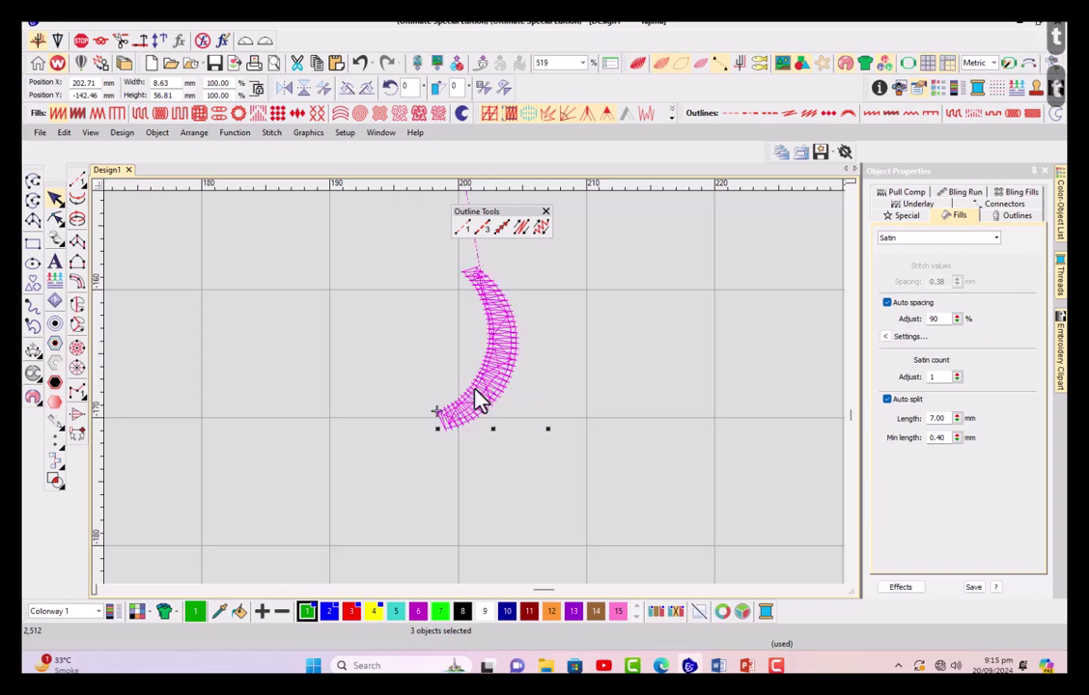
key(s)
key(s)
key(s)
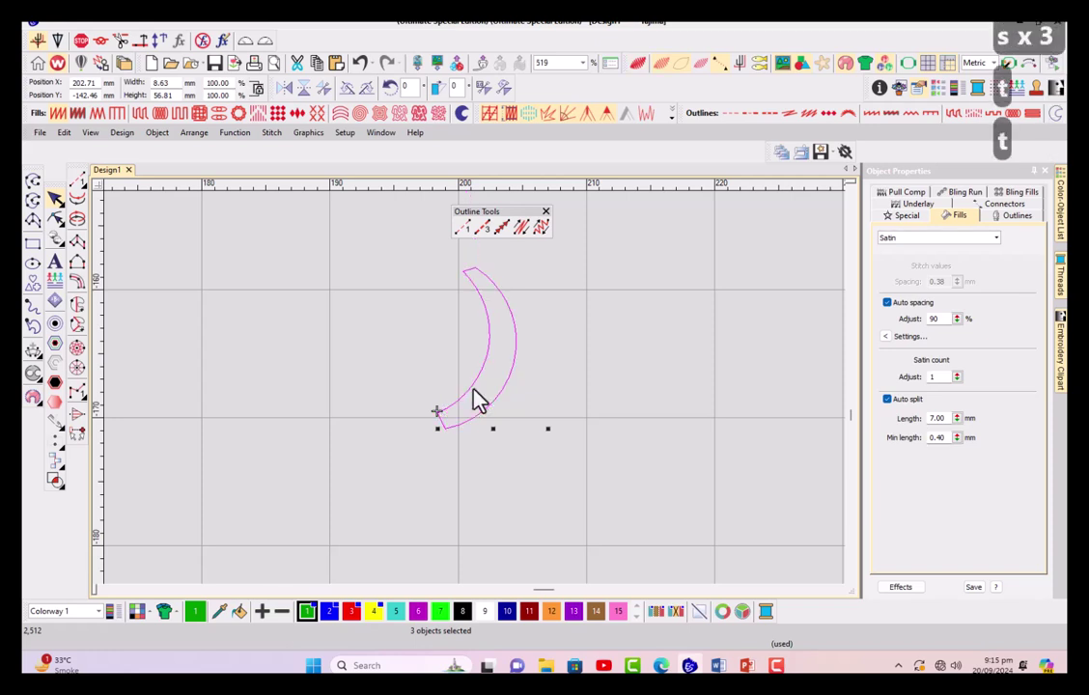
key(l)
key(l)
key(l)
key(l)
key(l)
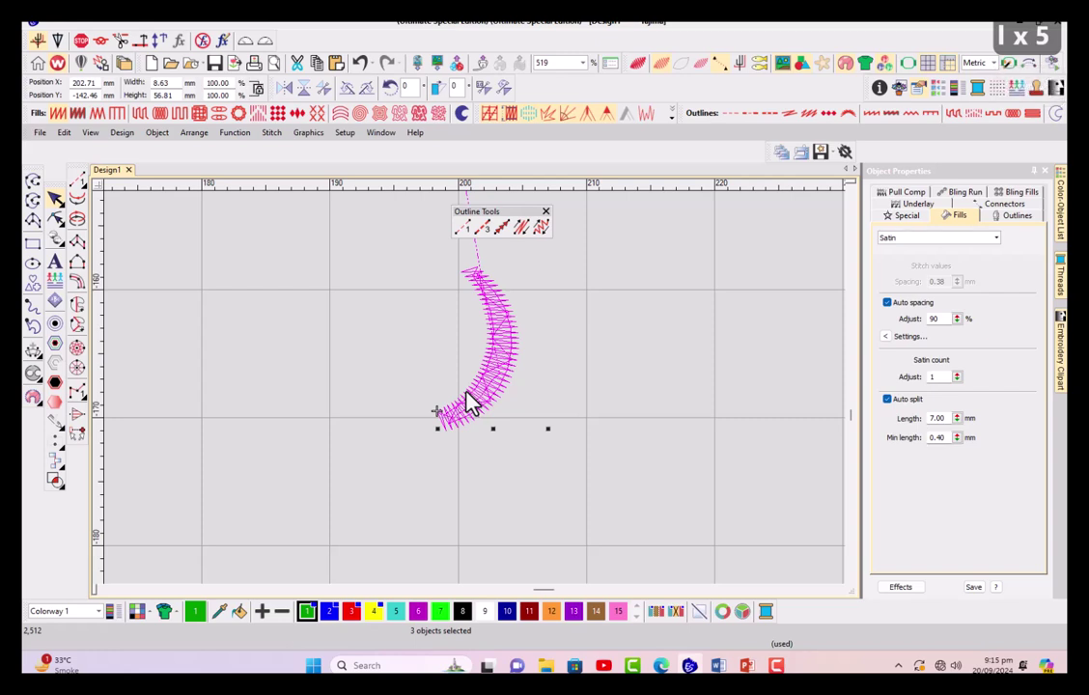
key(l)
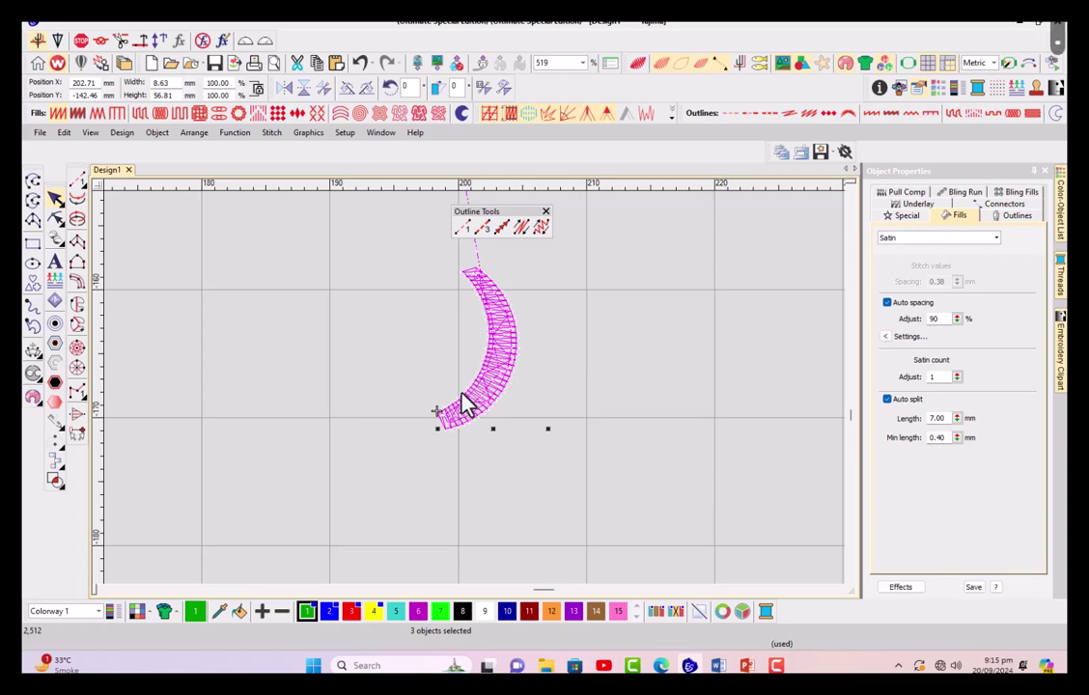
scroll(466, 386, up, 6)
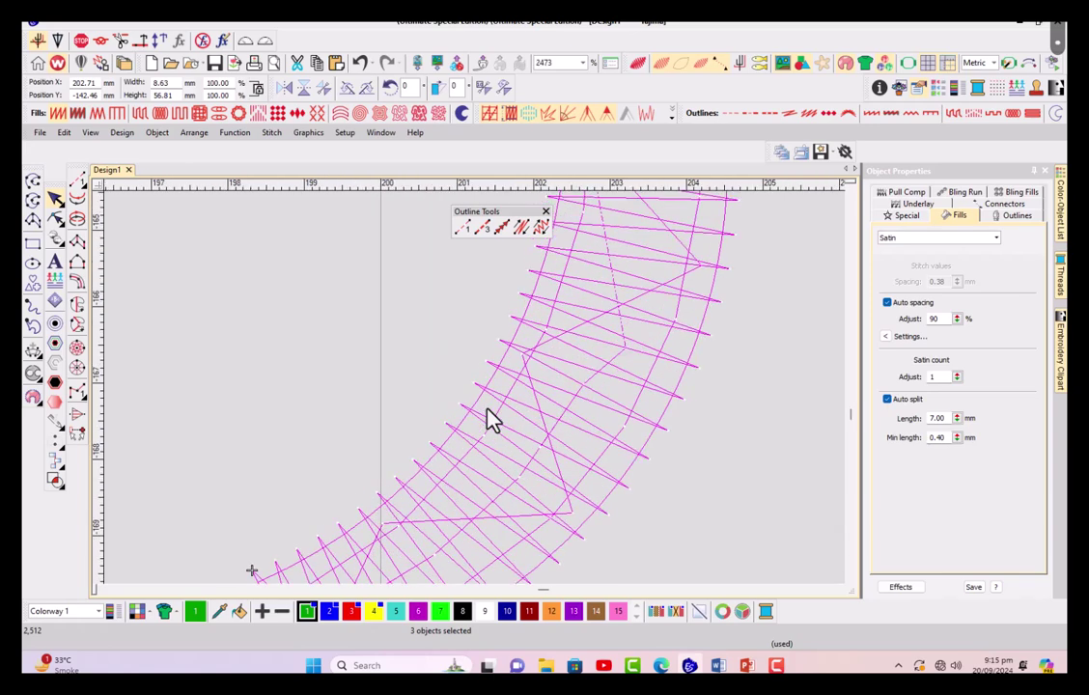
scroll(488, 418, down, 3)
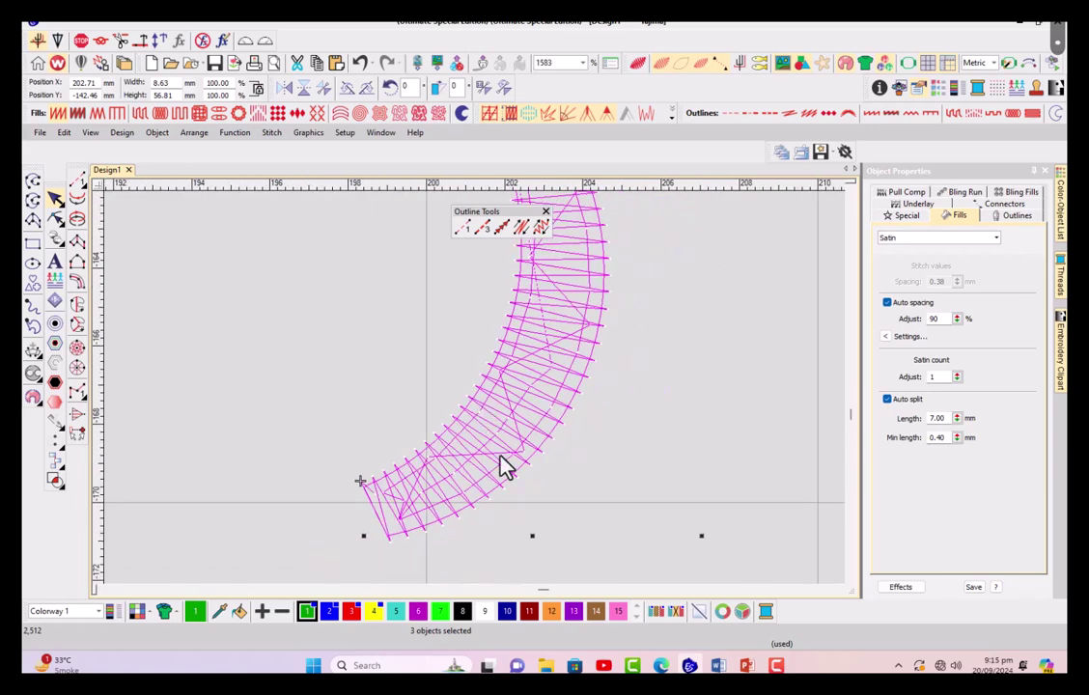
Glance over the Word shortcut list again, then return to Design1's satin crescents
click(714, 664)
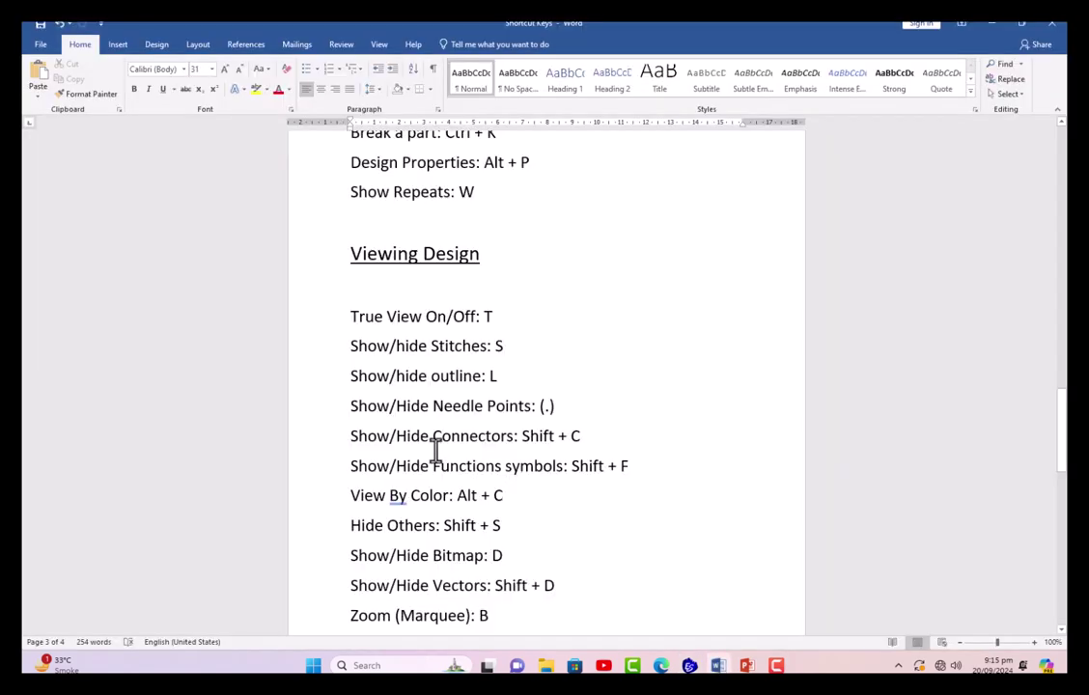
scroll(438, 446, down, 1)
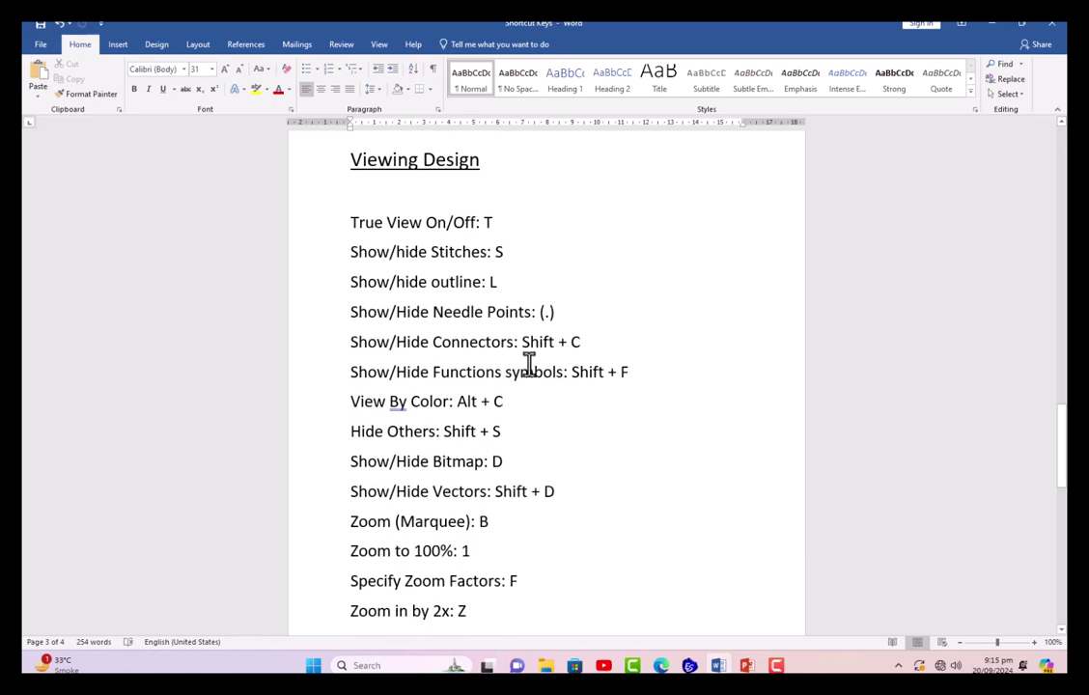
scroll(527, 367, up, 2)
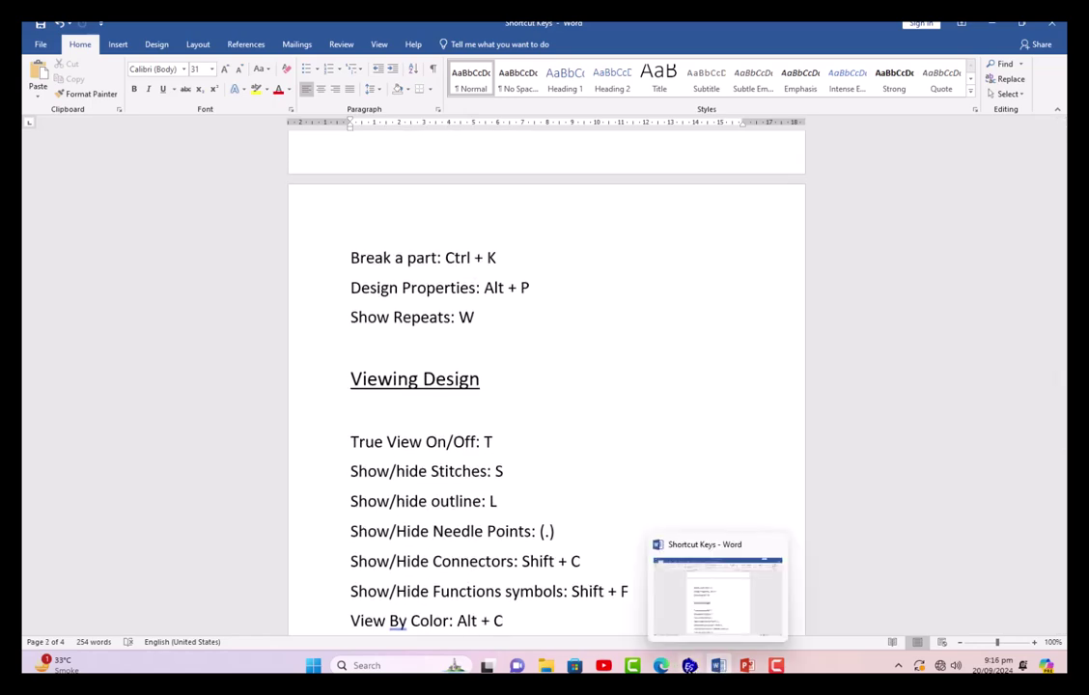
click(689, 665)
scroll(609, 523, down, 3)
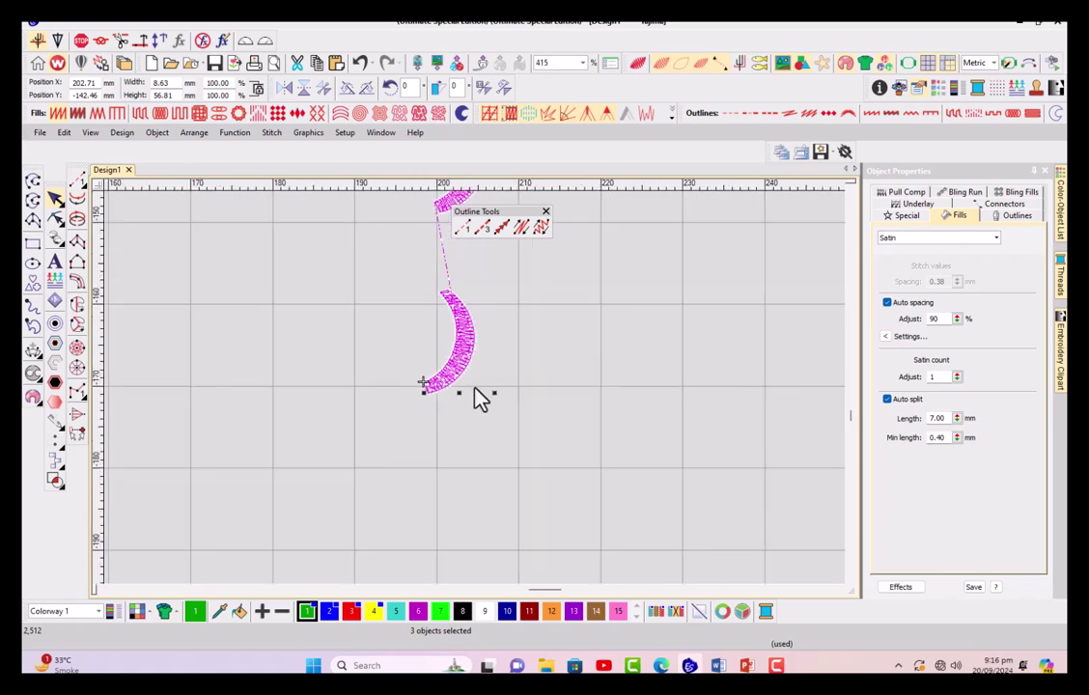
Show the View by Color options with Alt+C, then dismiss them
scroll(470, 319, down, 1)
key(alt+c)
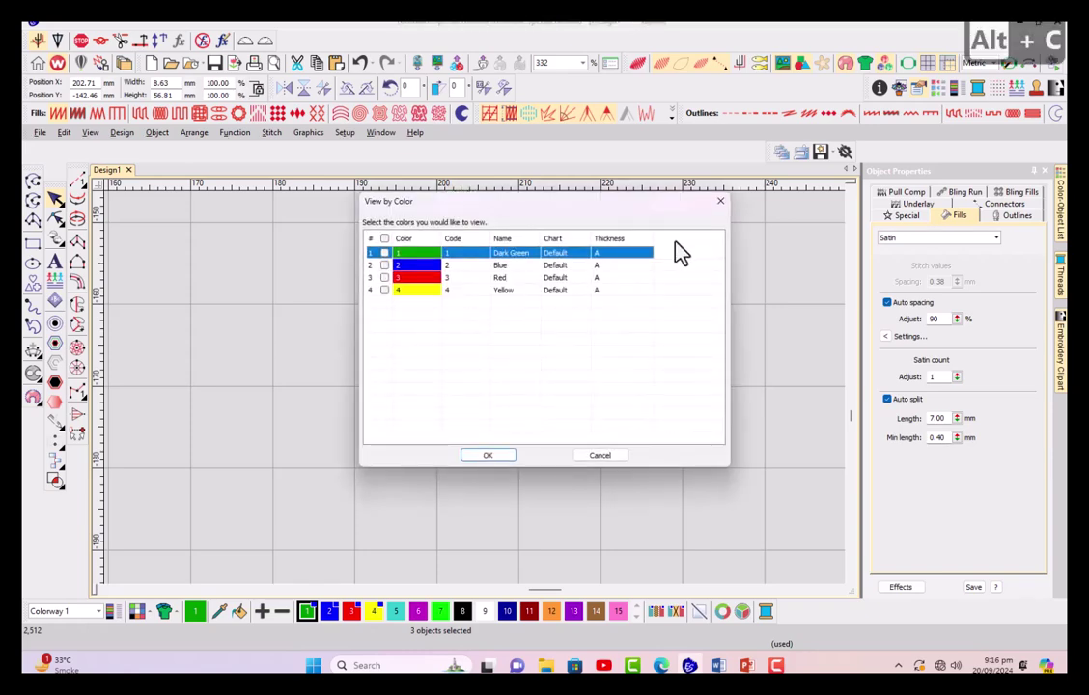
click(719, 202)
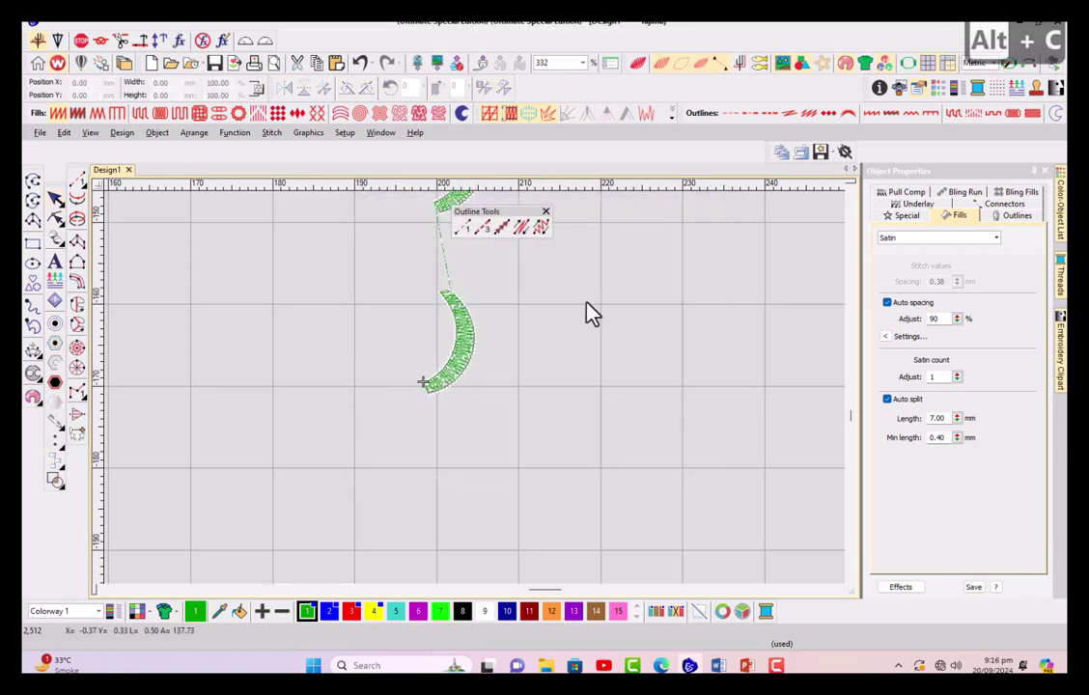
Repeat the connector shortcut several times until the dashed connector line is hidden
key(ctrl+c)
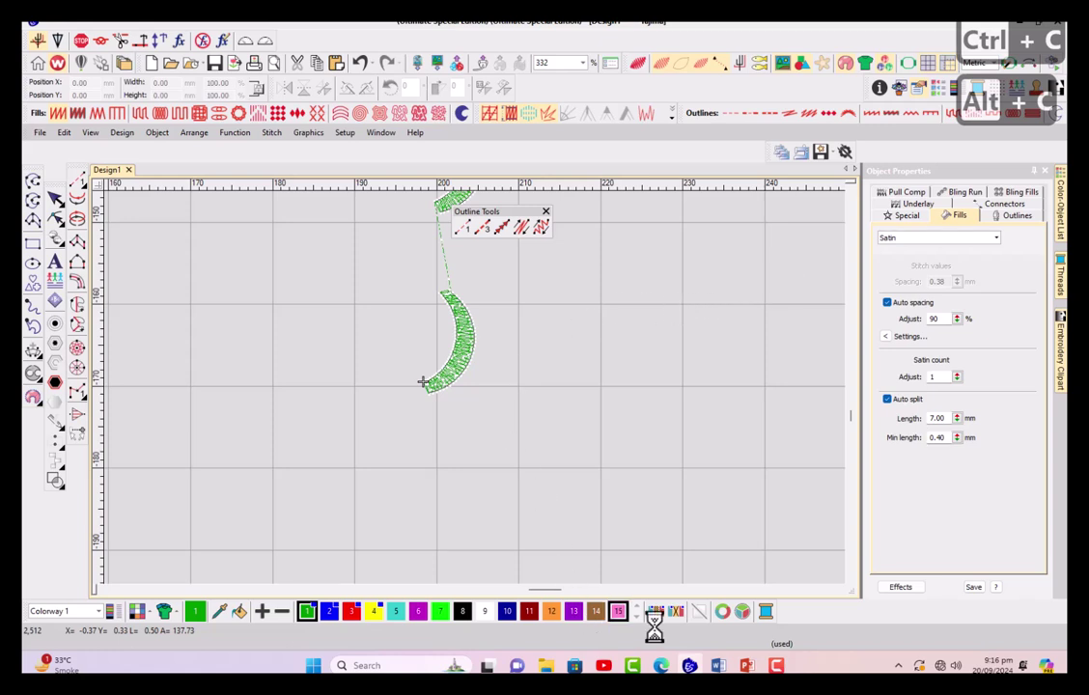
mouse_move(690, 665)
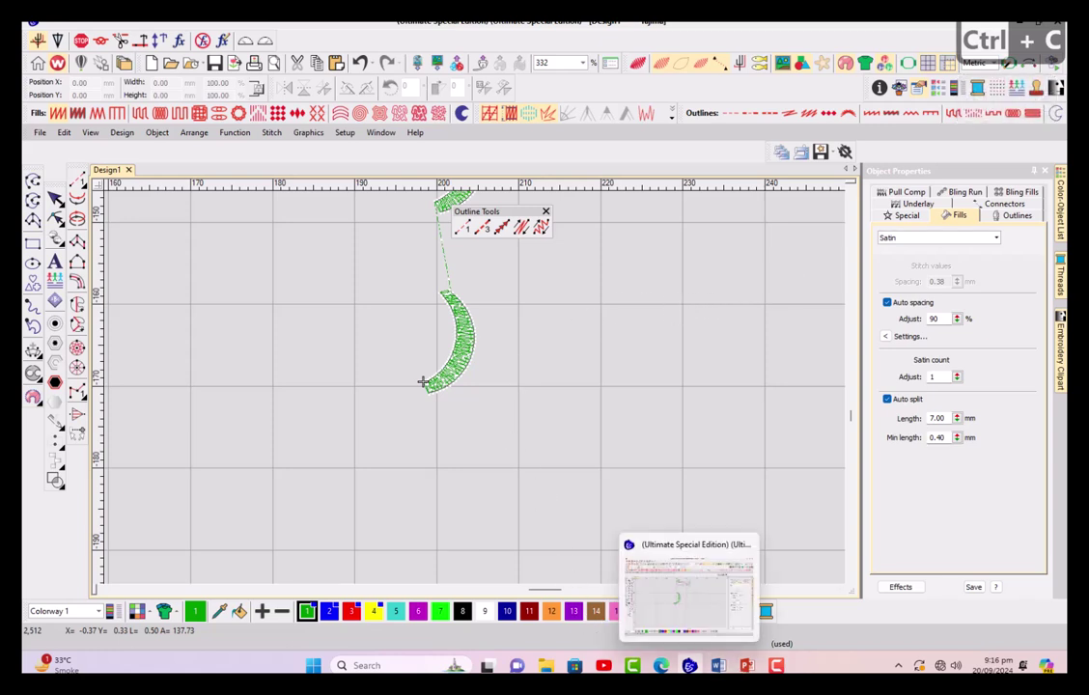
key(ctrl+c)
key(ctrl+c)
key(ctrl+c)
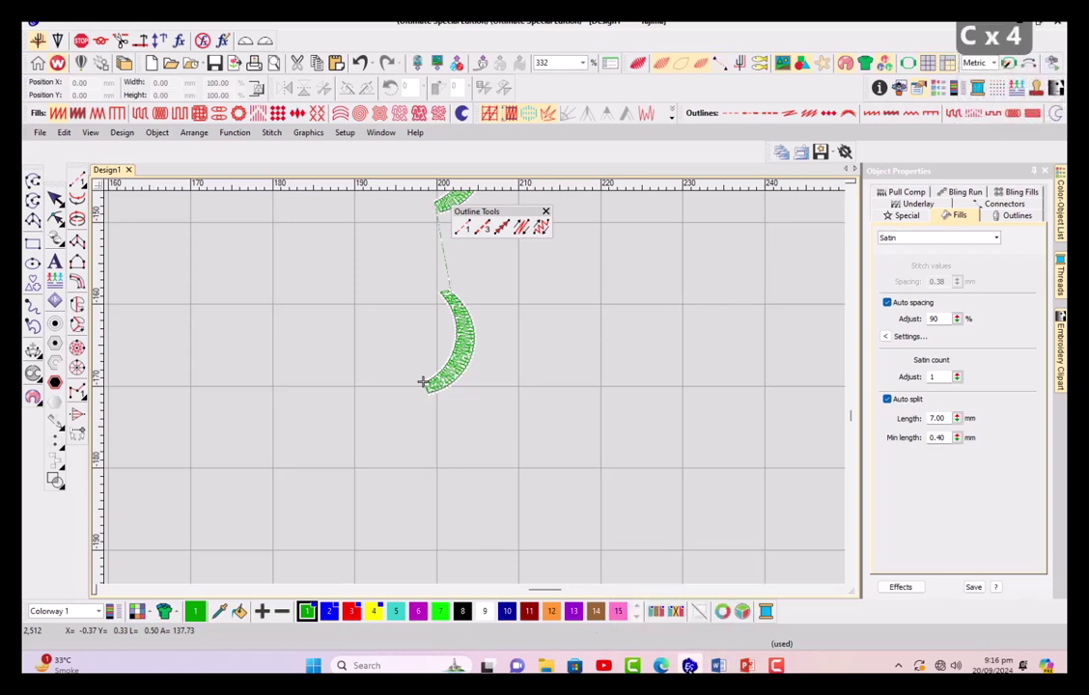
key(ctrl+c)
key(ctrl+c)
key(ctrl+c)
key(ctrl+c)
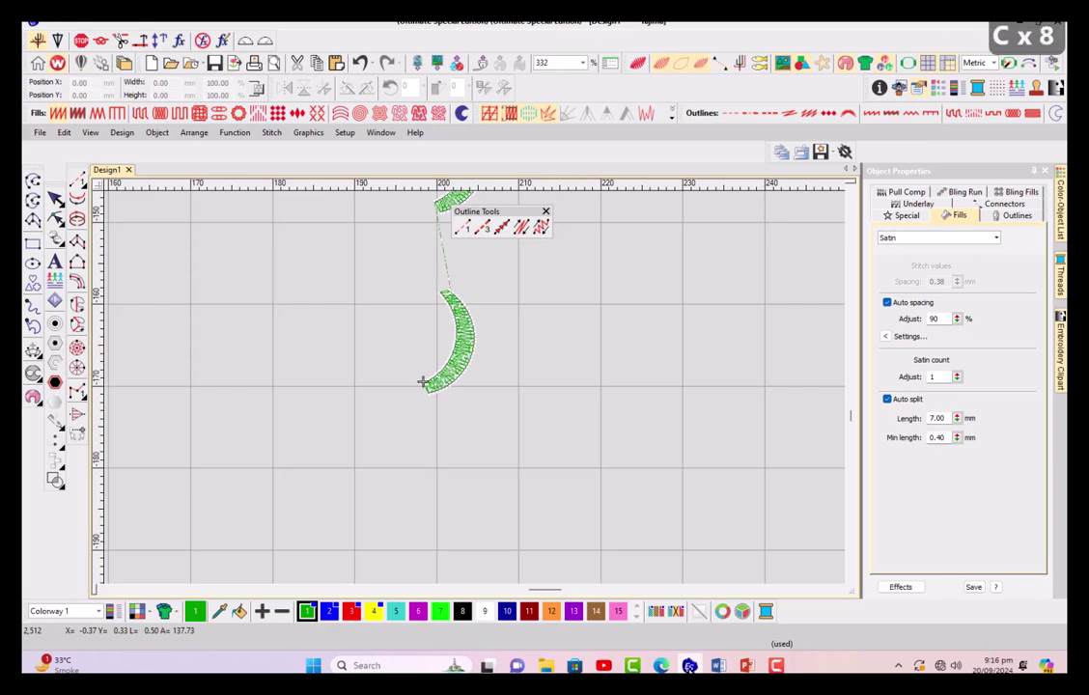
key(ctrl+c)
key(ctrl+c)
key(ctrl+c)
key(ctrl+c)
key(ctrl+c)
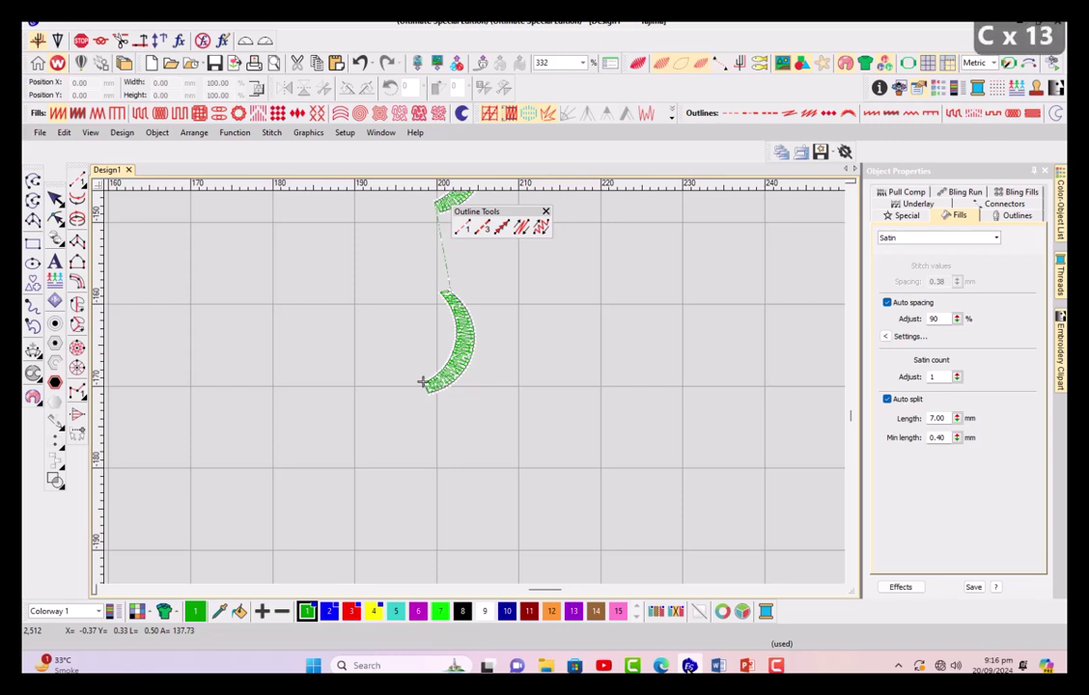
key(ctrl+c)
key(ctrl+c)
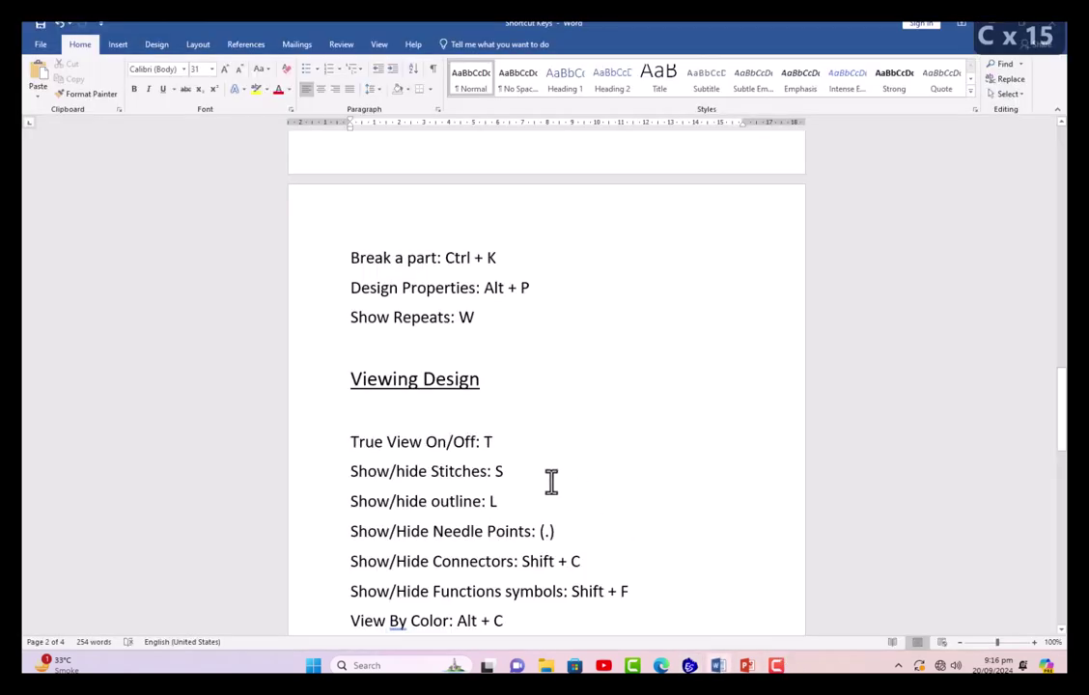
Scroll up and down the Word shortcut list around the zoom entries
scroll(540, 482, down, 10)
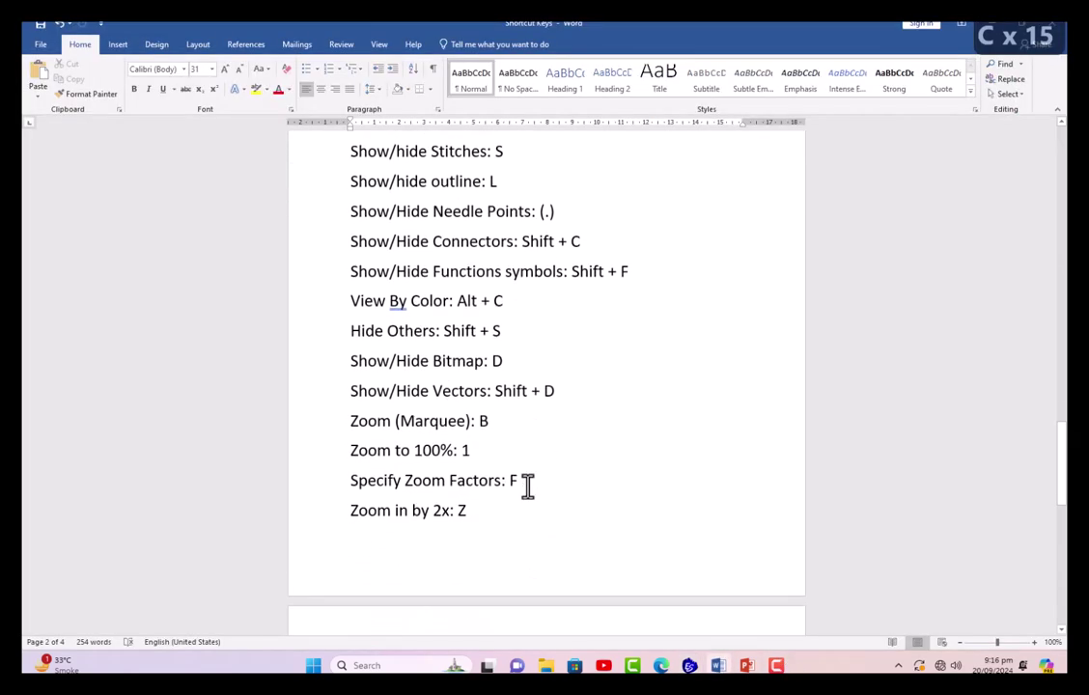
scroll(528, 486, down, 10)
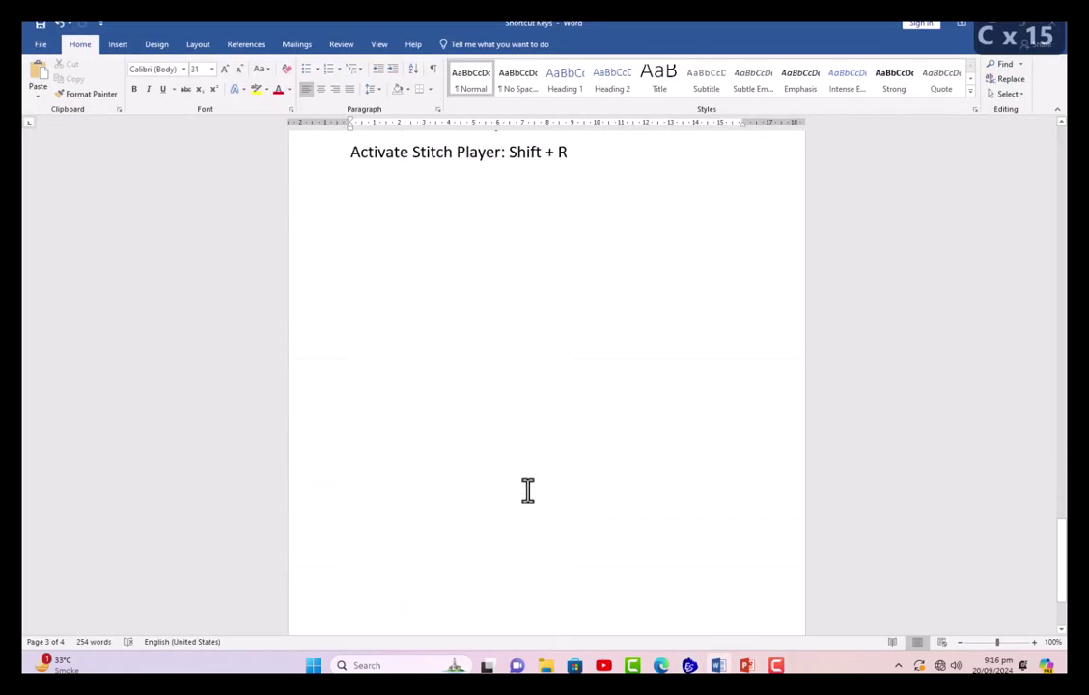
scroll(528, 491, up, 10)
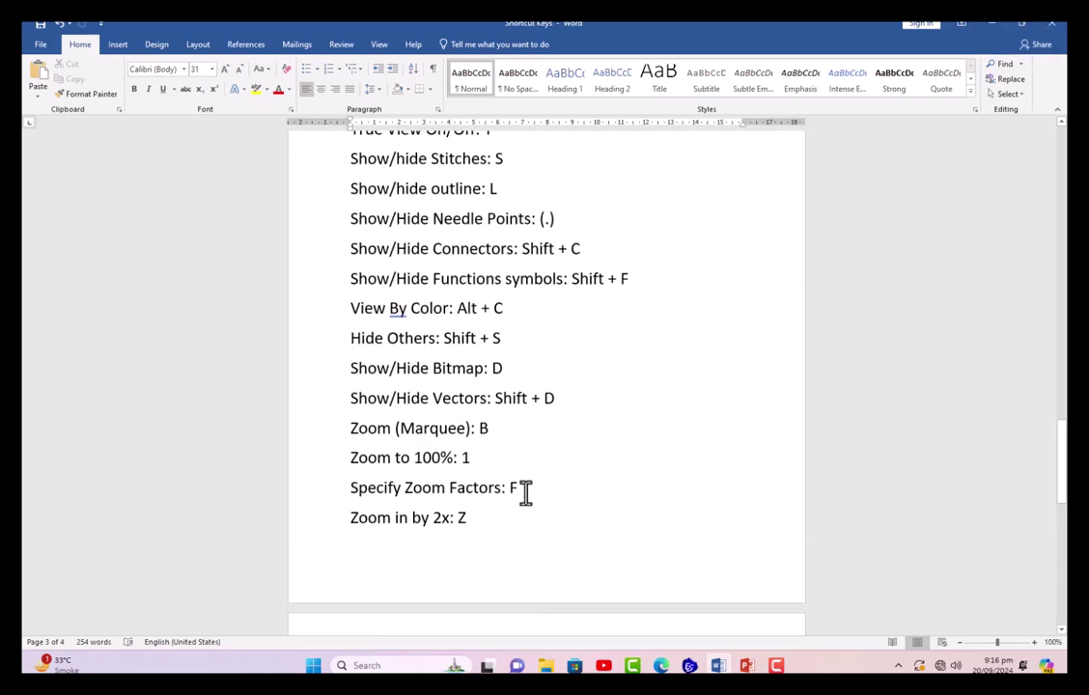
scroll(521, 482, up, 1)
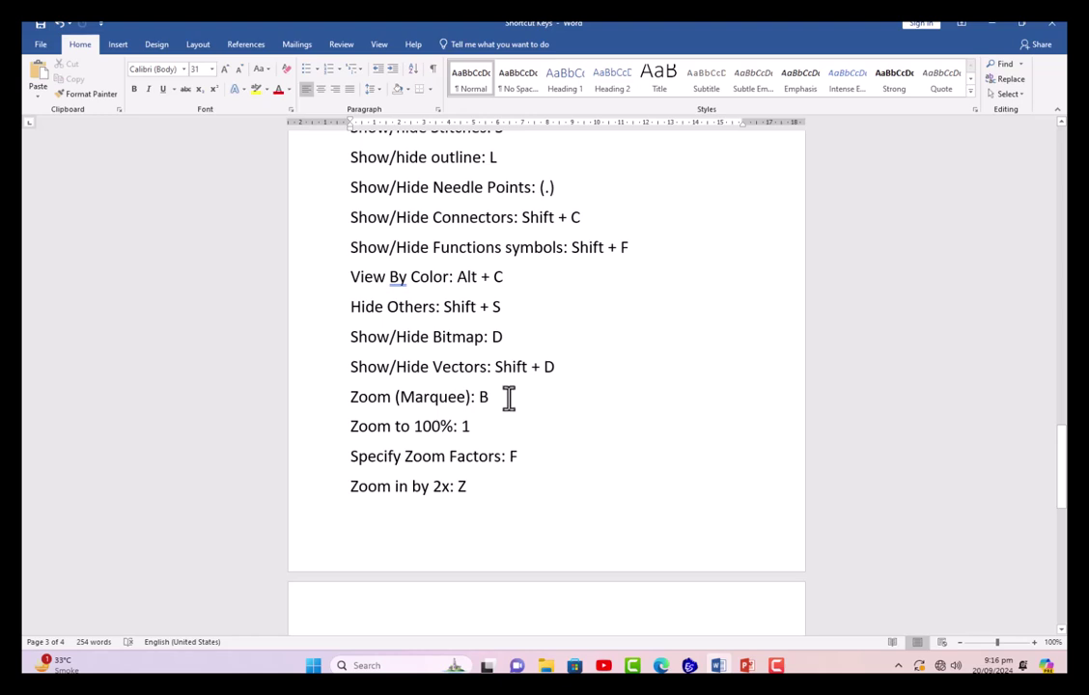
scroll(508, 397, down, 1)
mouse_move(669, 667)
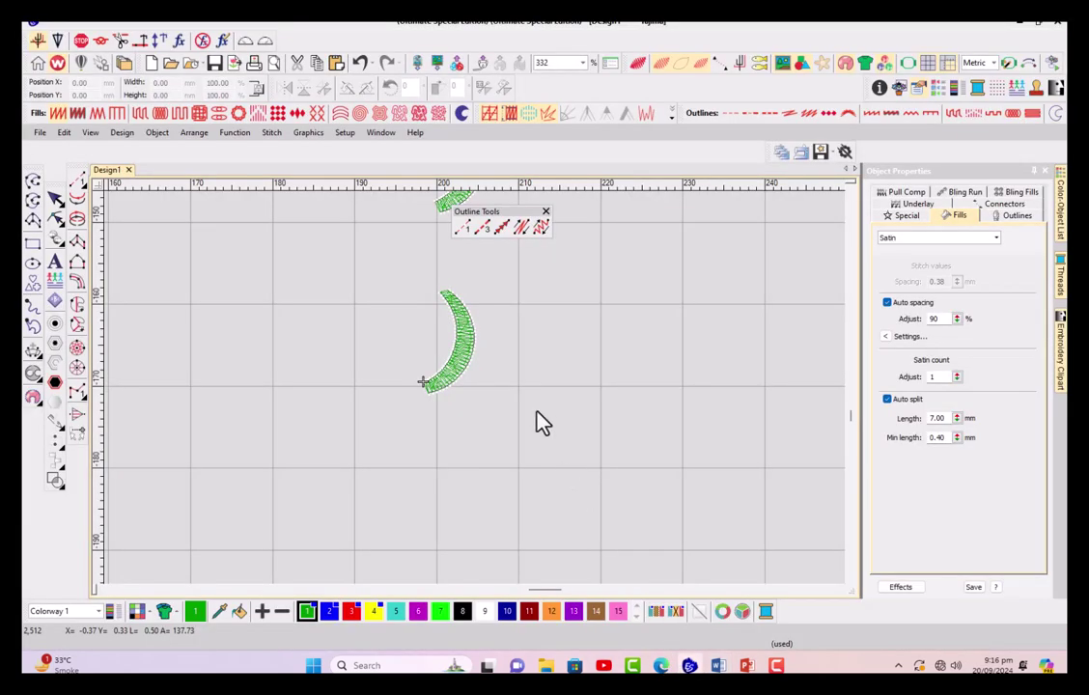
scroll(455, 344, up, 2)
scroll(458, 345, up, 2)
Marquee-zoom (Z) on the crescent's top, then scroll Word's list to Activate Stitch Player: Shift + R
key(z)
click(479, 332)
mouse_move(719, 665)
click(716, 591)
scroll(561, 484, down, 2)
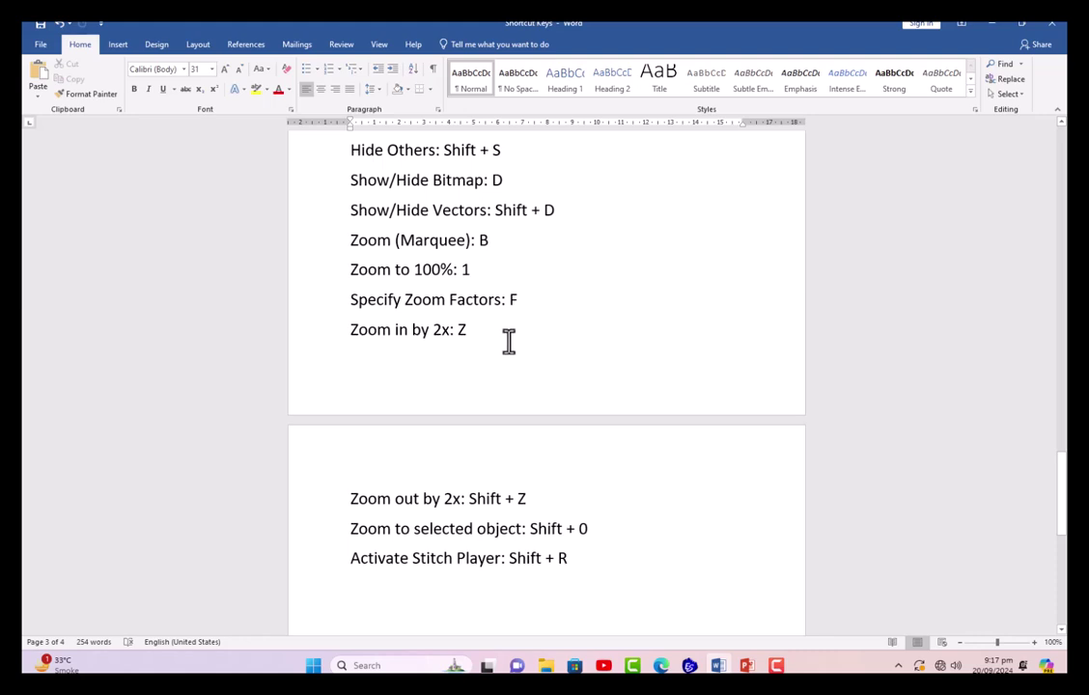
scroll(525, 428, down, 1)
scroll(524, 427, down, 3)
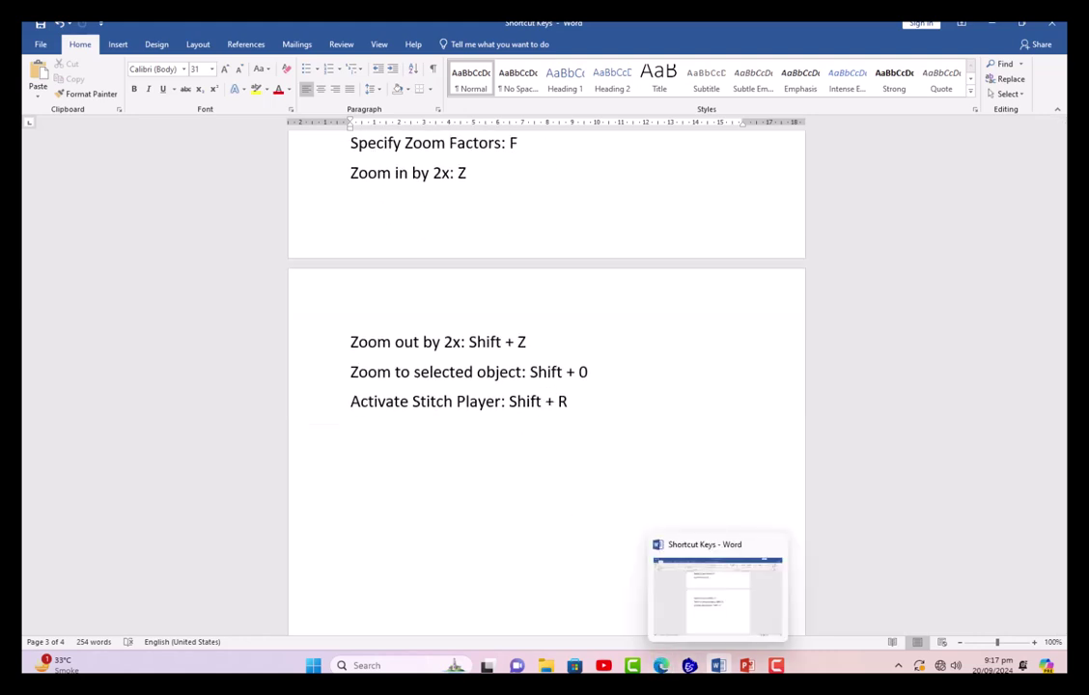
Zoom out, select the green satin crescent, and zoom in on its Auto 90% satin stitches
click(687, 666)
scroll(463, 425, down, 5)
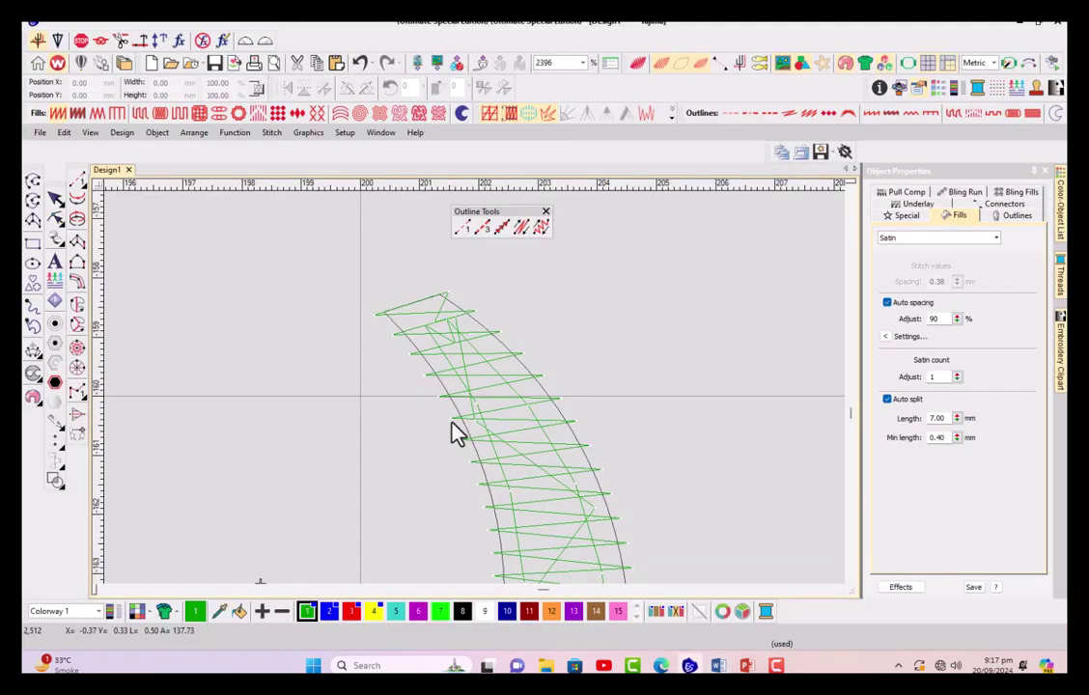
click(503, 399)
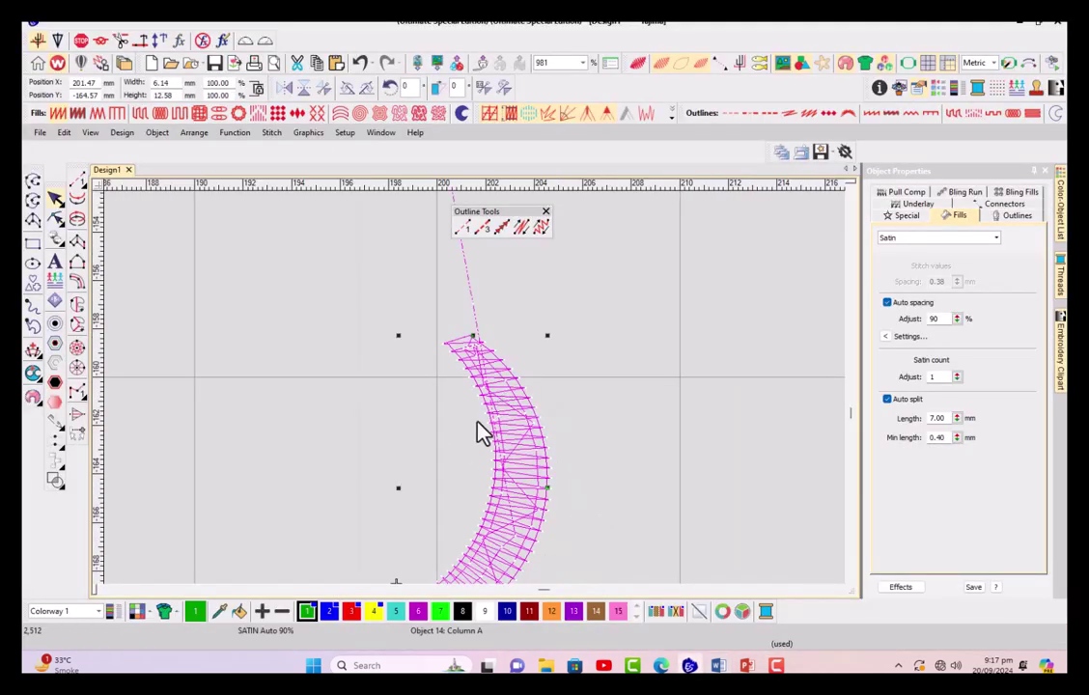
scroll(479, 406, up, 1)
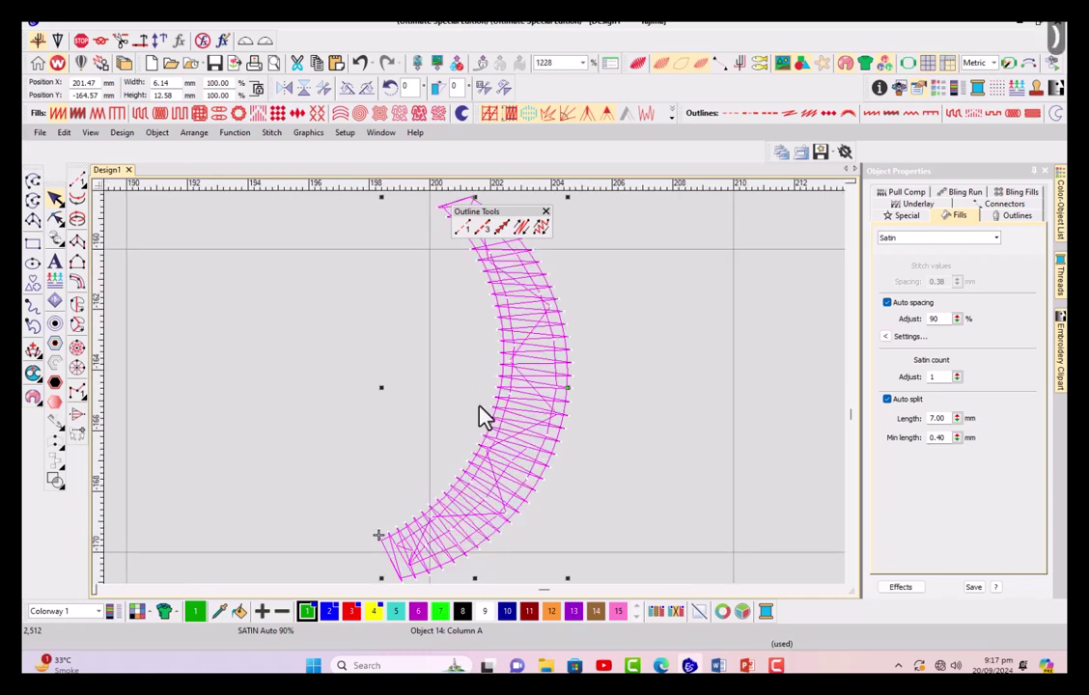